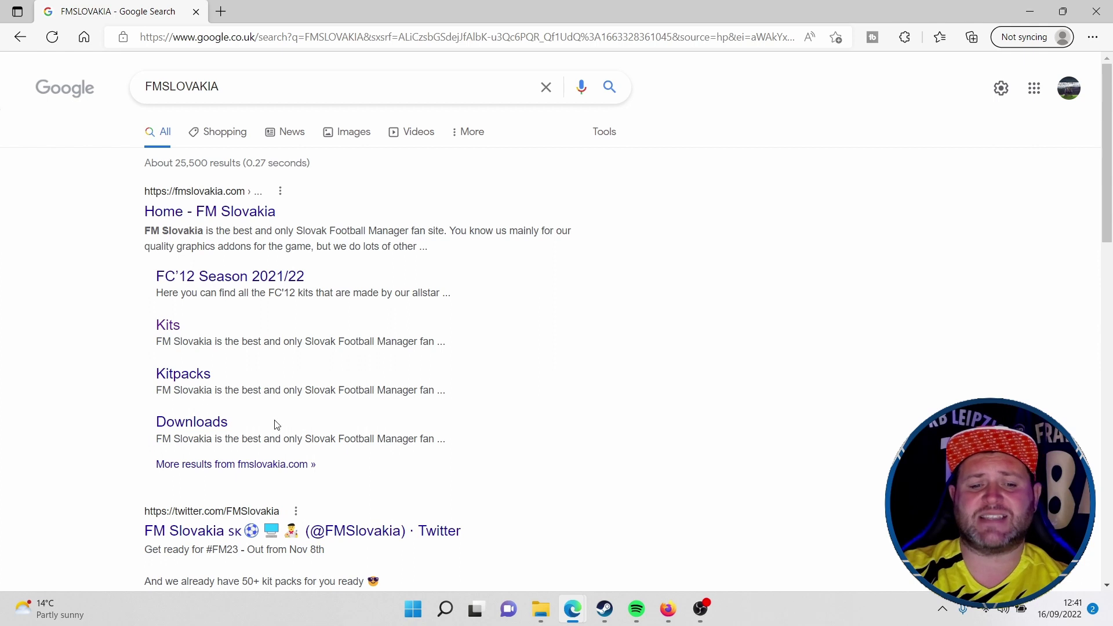
Open the FM Slovakia kitpacks list for the FC'12 Season 2022/23 and collapse the advertisement covering the page
click(169, 324)
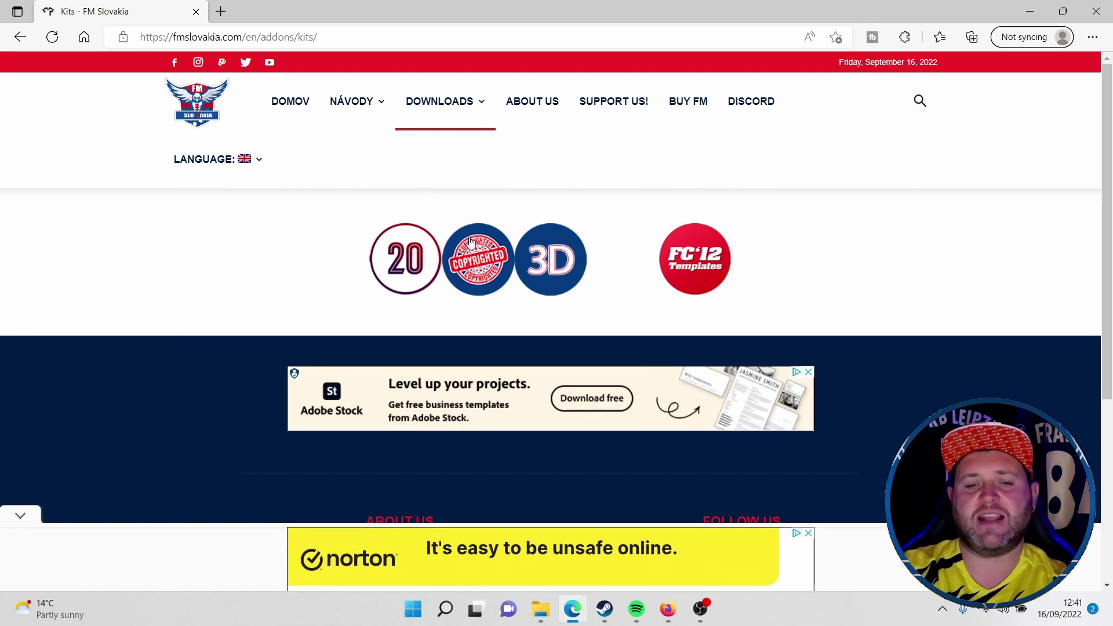
click(479, 256)
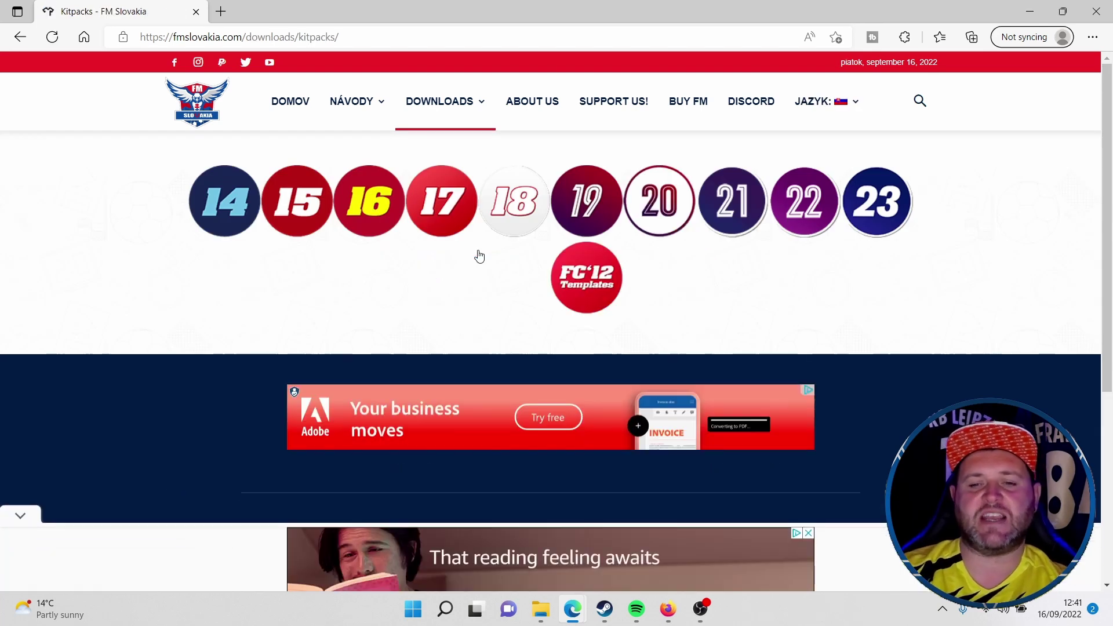
click(874, 207)
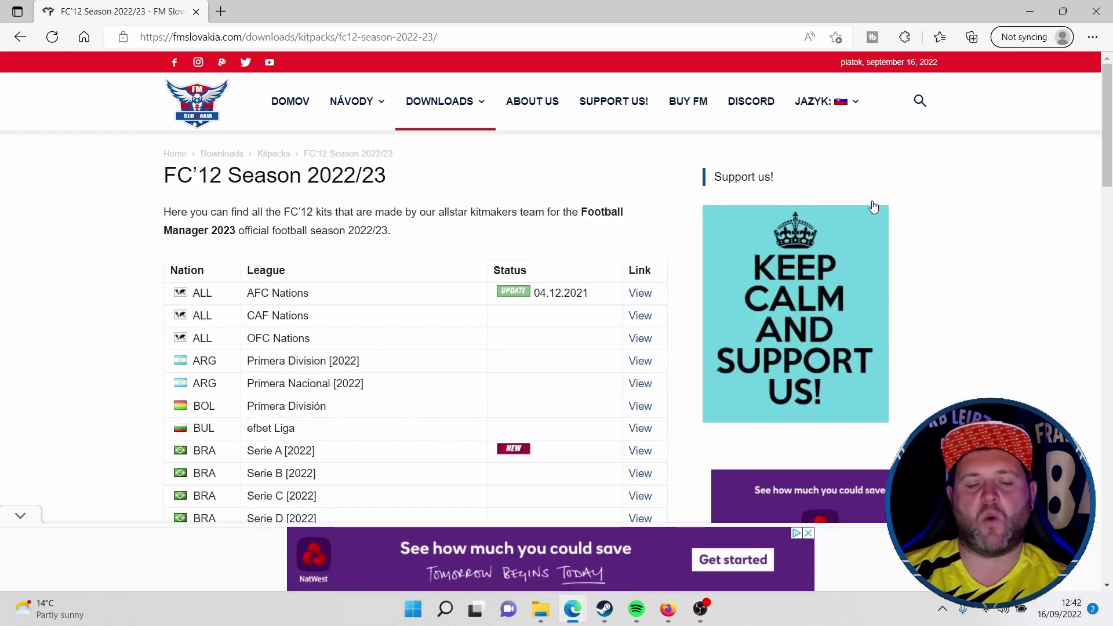
click(20, 519)
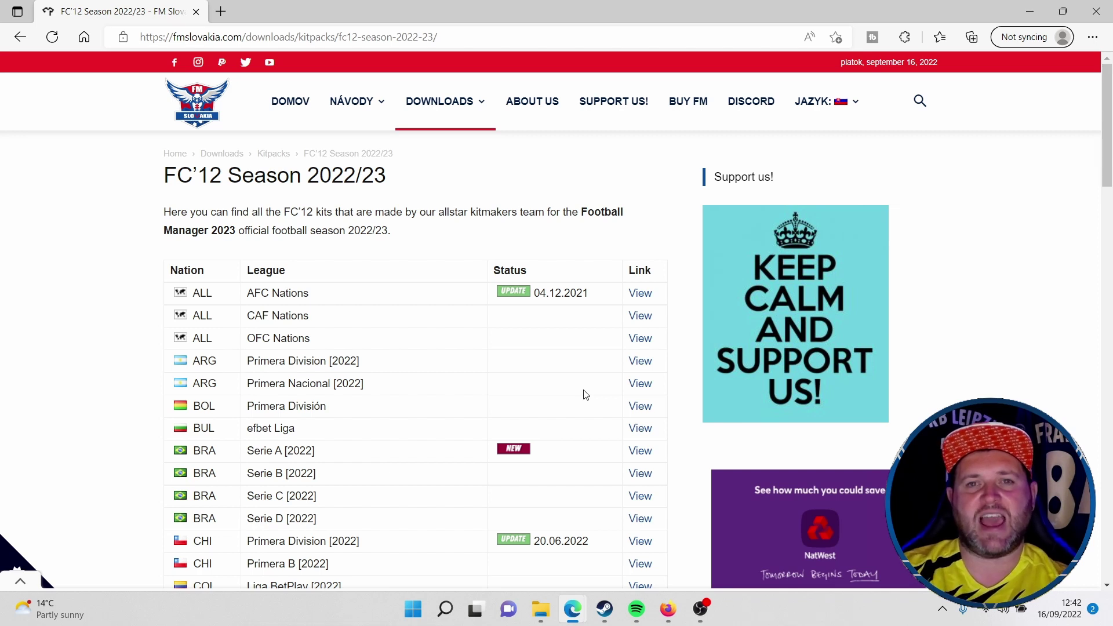
Look through the 2022/23 league list and open the kit pack page for the English Premier League
scroll(585, 394, down, 2)
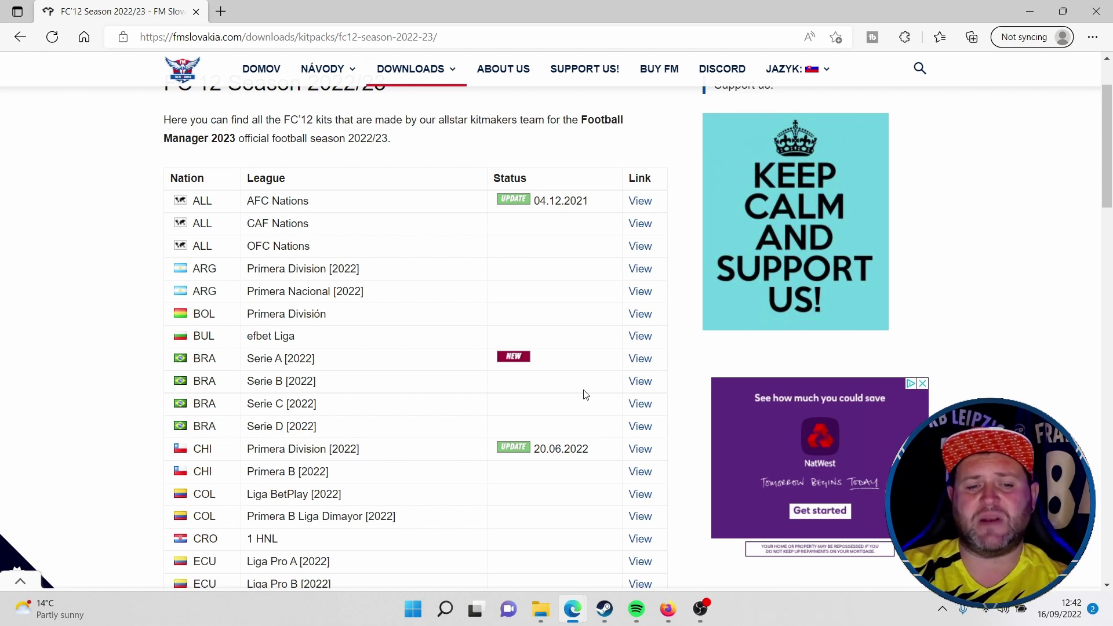
scroll(586, 394, down, 15)
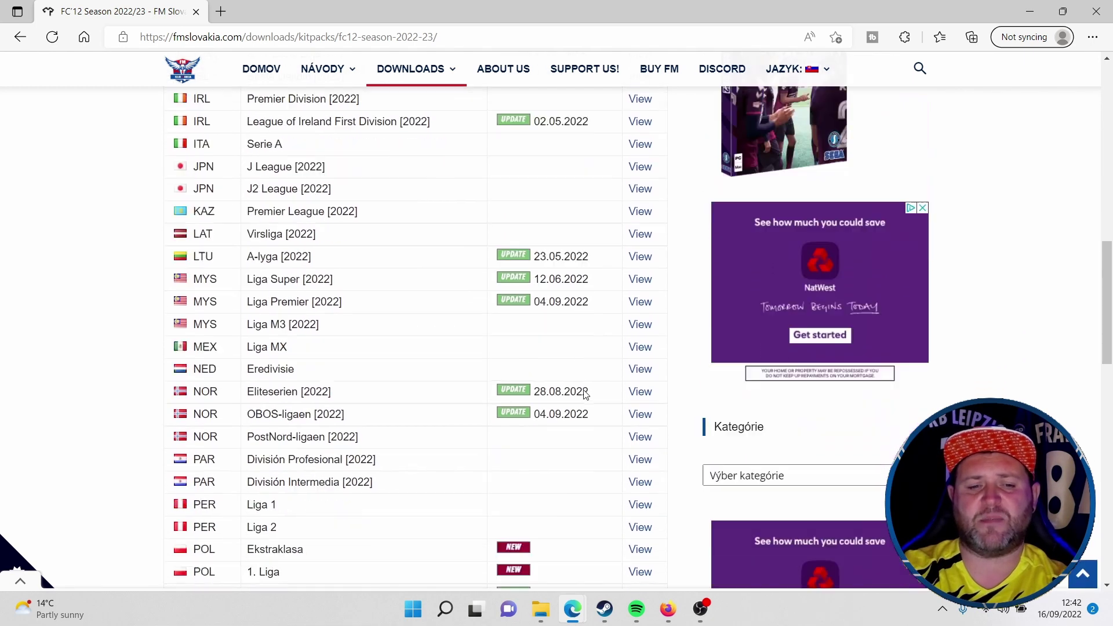
scroll(586, 394, down, 5)
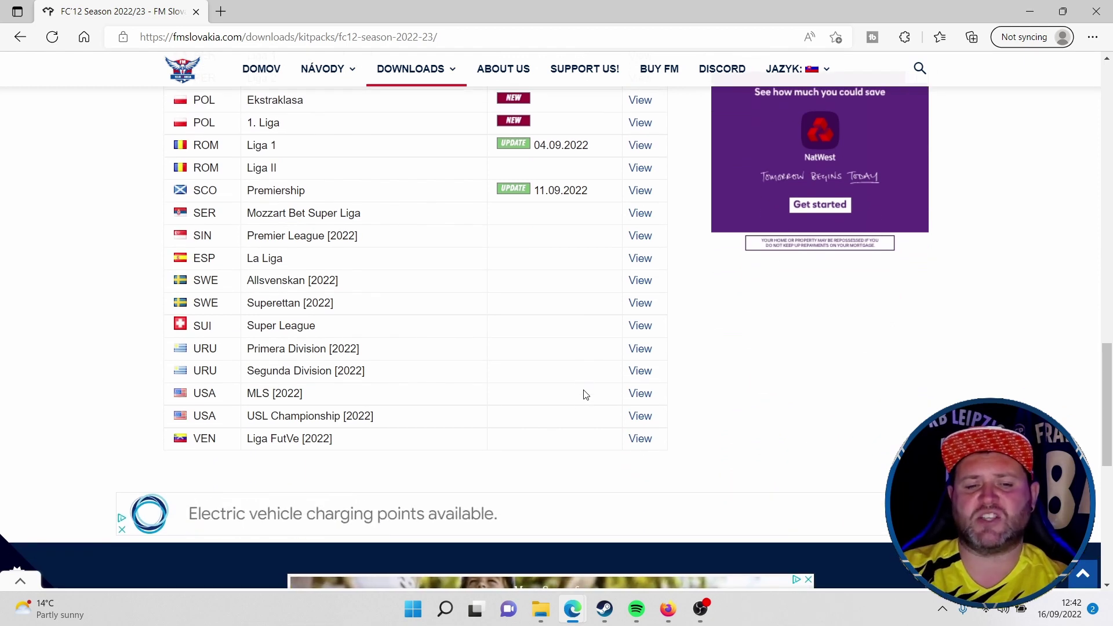
scroll(586, 394, up, 8)
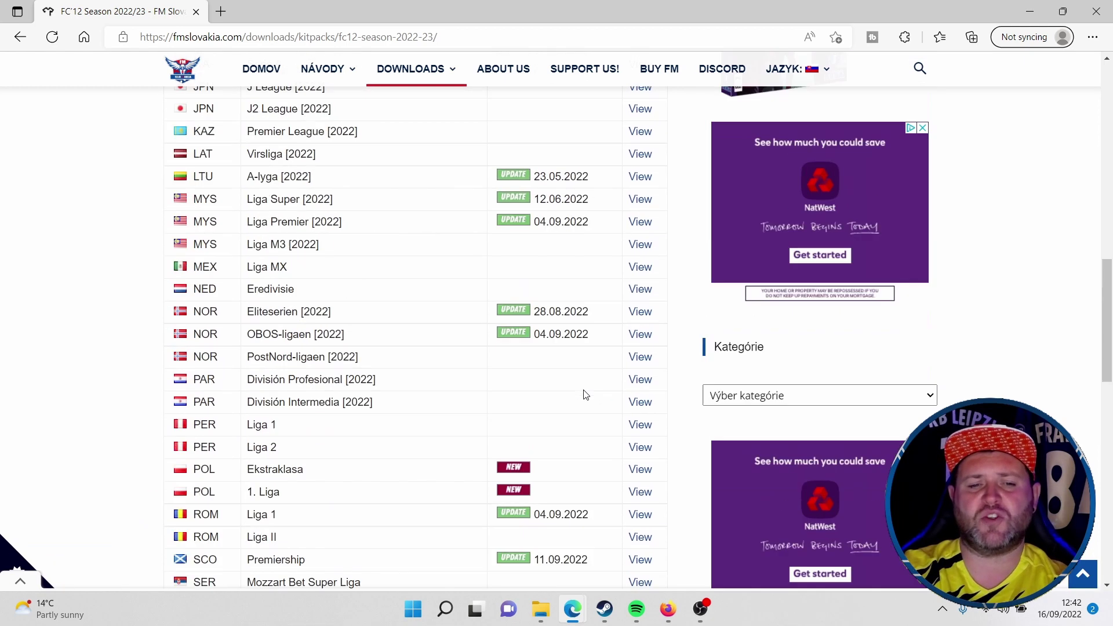
scroll(586, 394, up, 5)
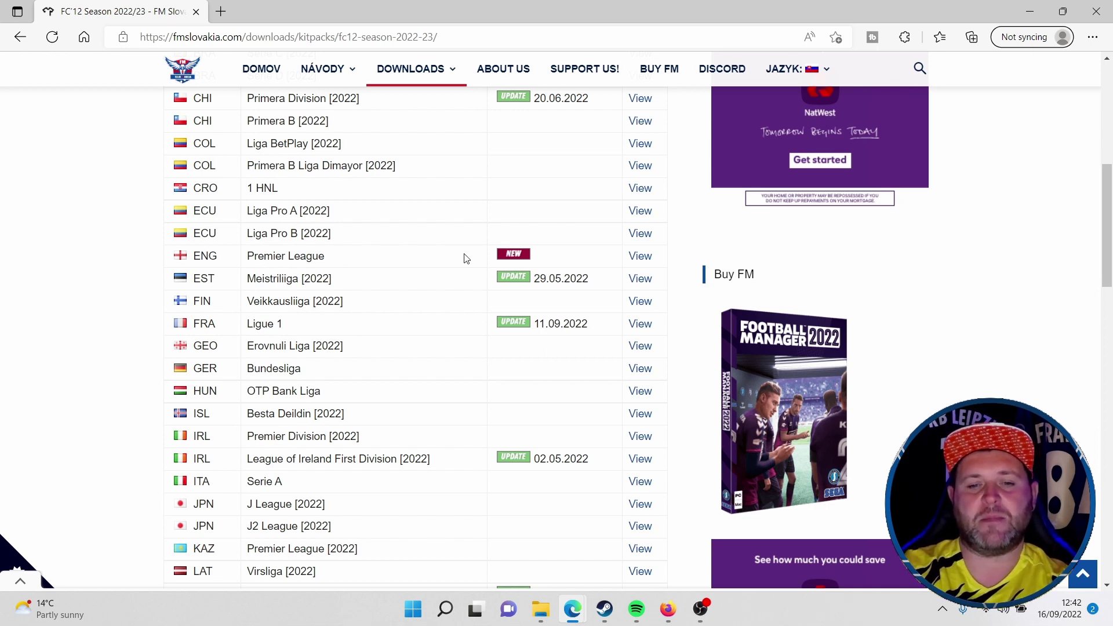
click(641, 256)
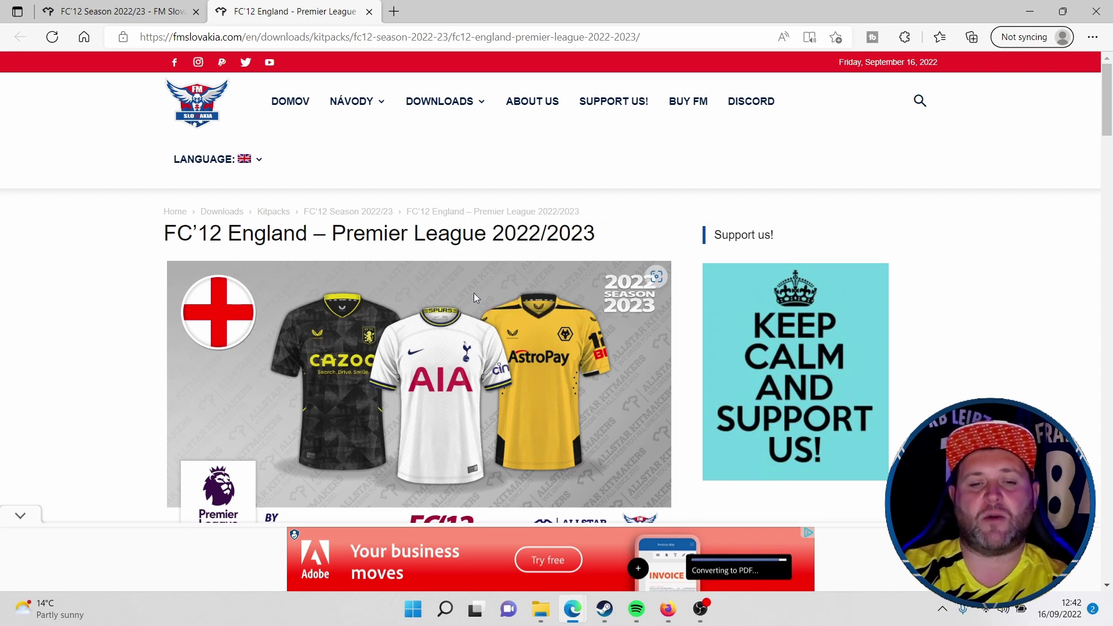
Read the Premier League kit pack's description and copyright notices, and download the pack through Dropbox
scroll(474, 293, down, 2)
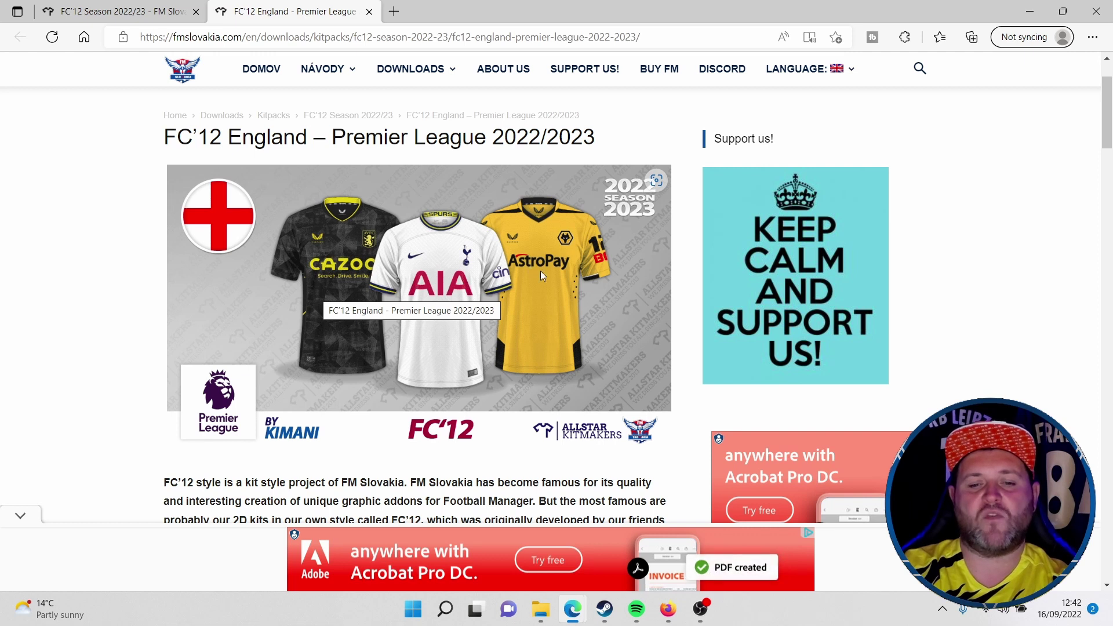
scroll(501, 305, down, 3)
scroll(503, 310, down, 2)
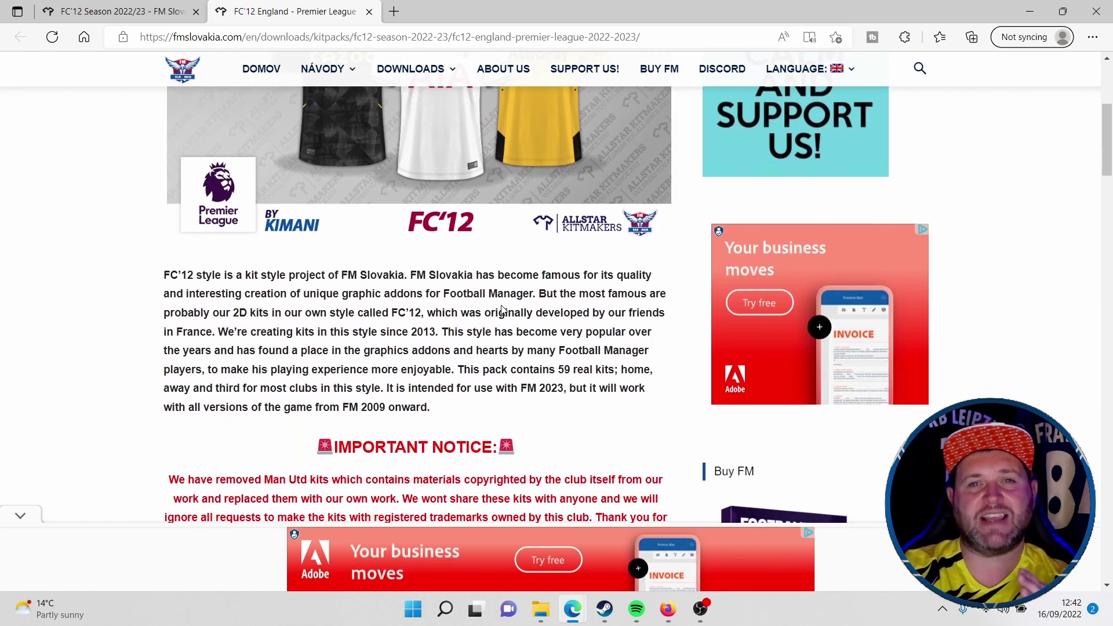
scroll(503, 310, down, 4)
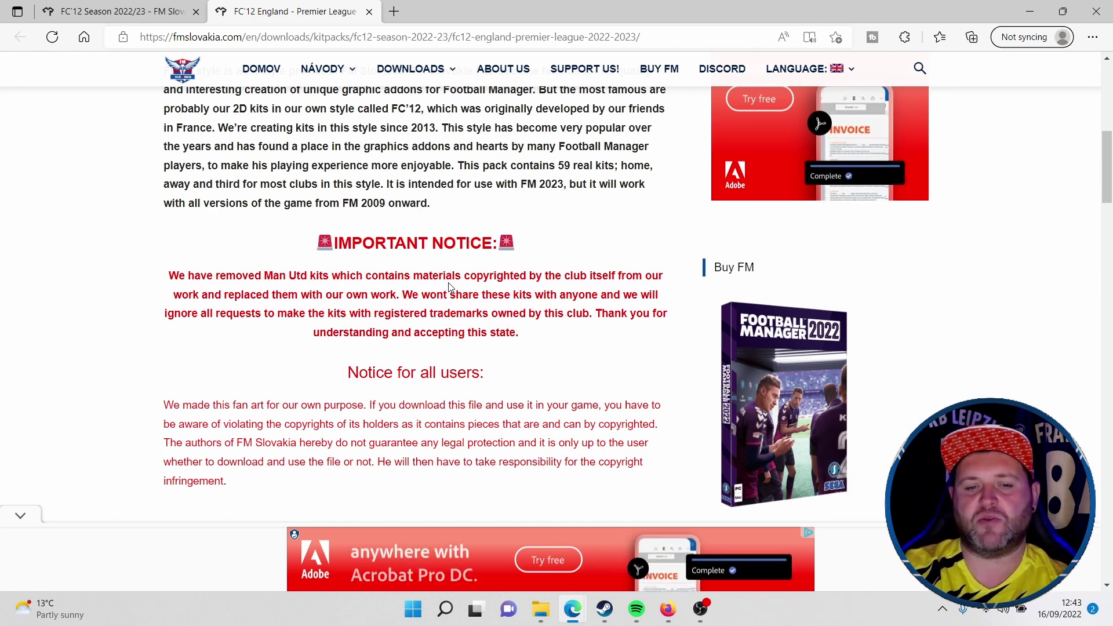
scroll(449, 287, down, 3)
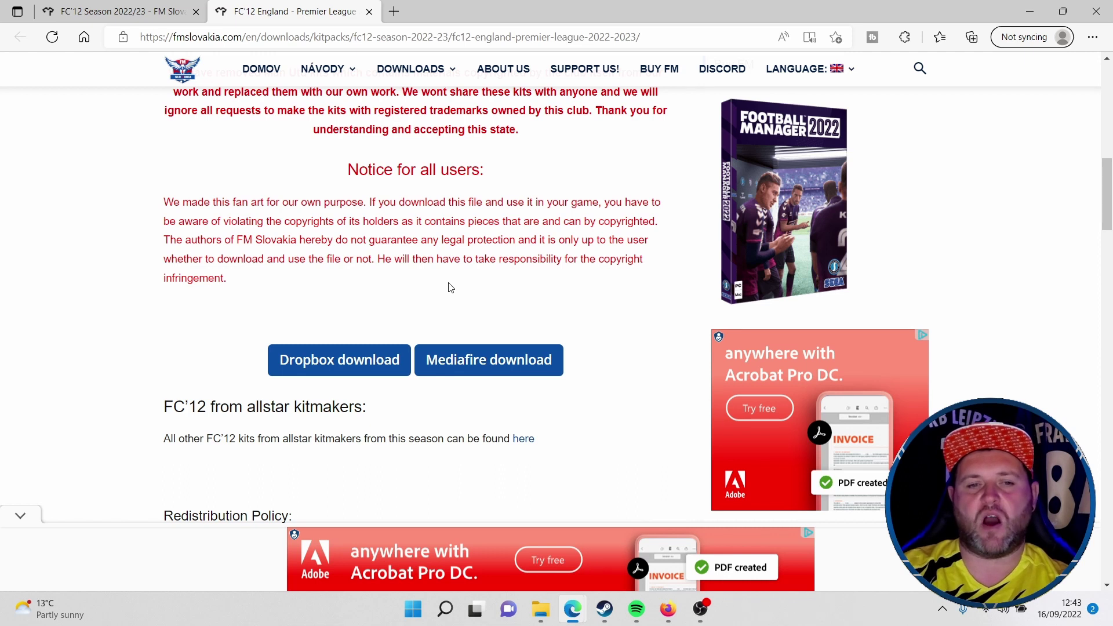
click(357, 370)
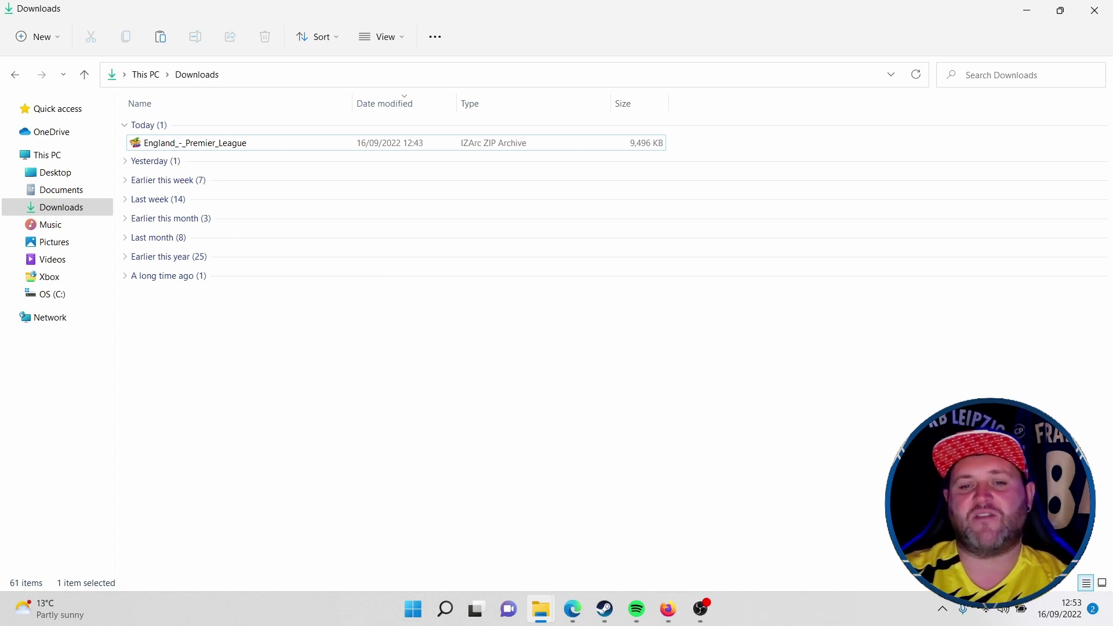
Extract the England_-_Premier_League archive in Downloads with IZArc into a folder of the same name
right_click(238, 145)
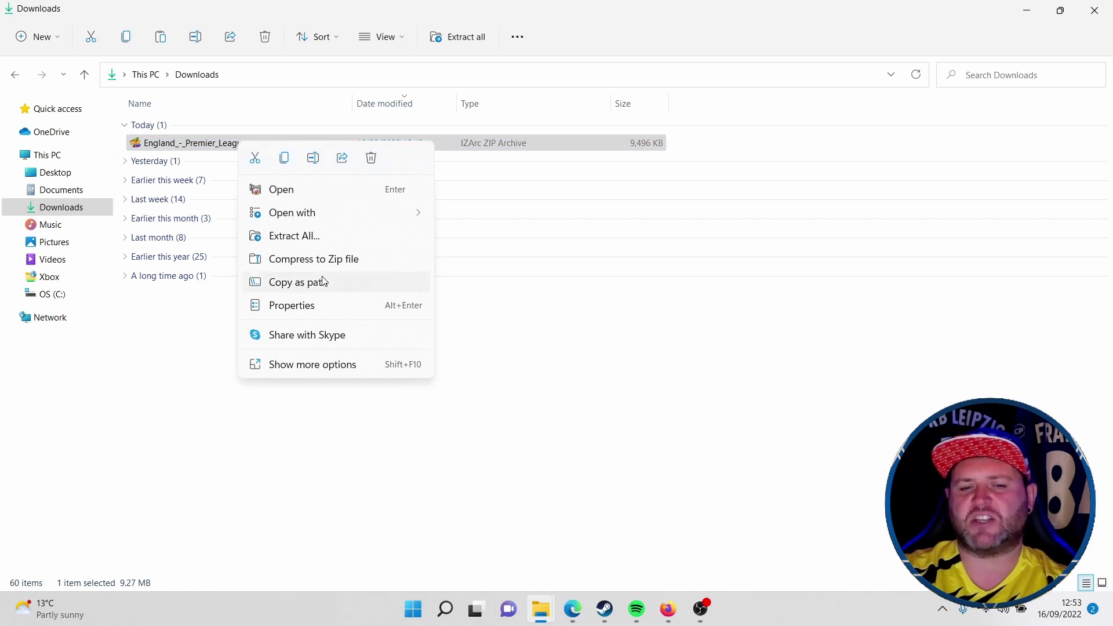
click(352, 371)
mouse_move(490, 311)
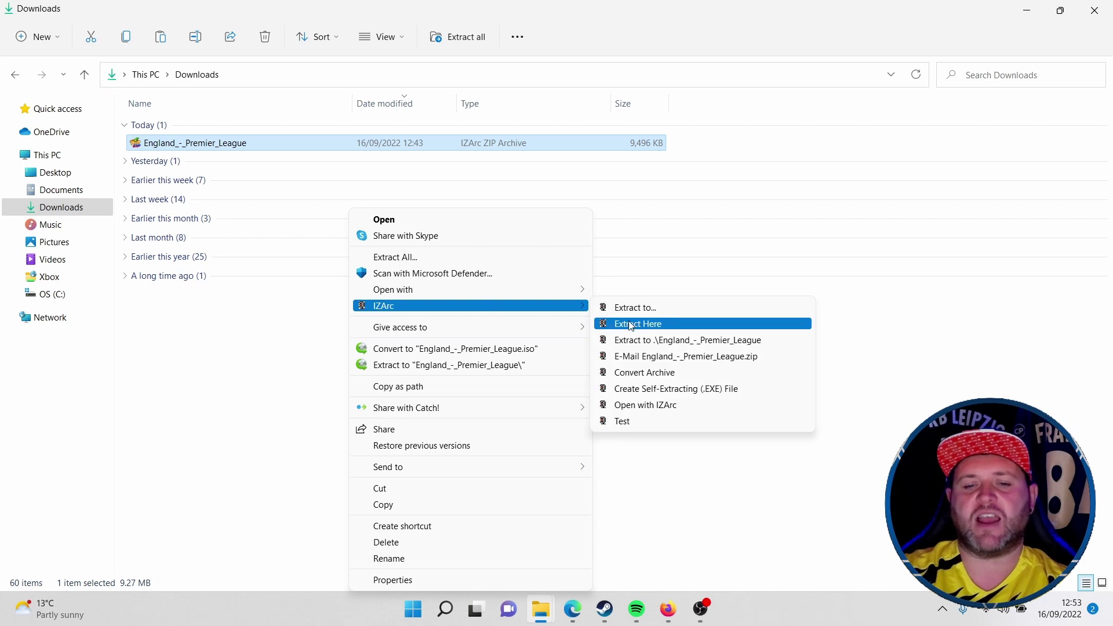
click(709, 347)
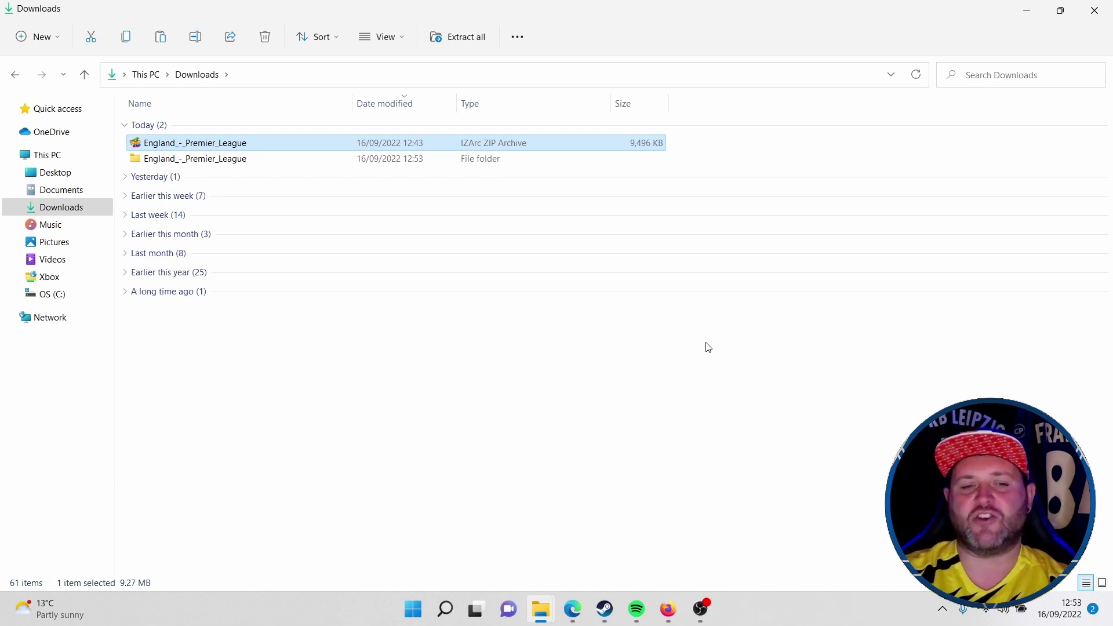
Inspect the kit images and config file in the extracted England - Premier League folder, and return to Downloads
double_click(246, 164)
double_click(205, 127)
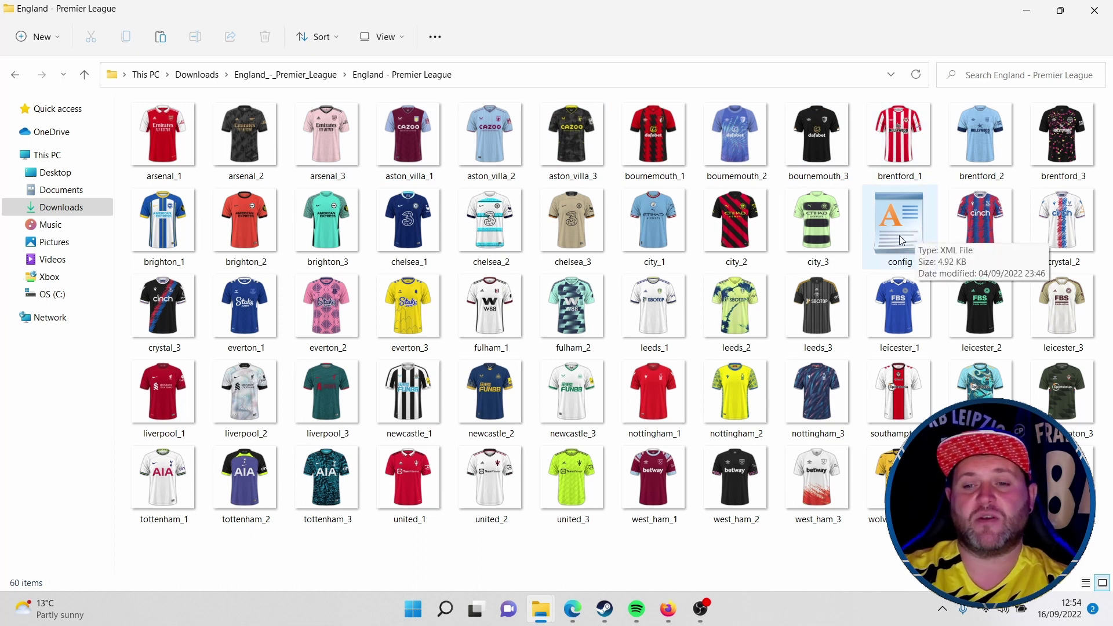
click(86, 76)
click(85, 76)
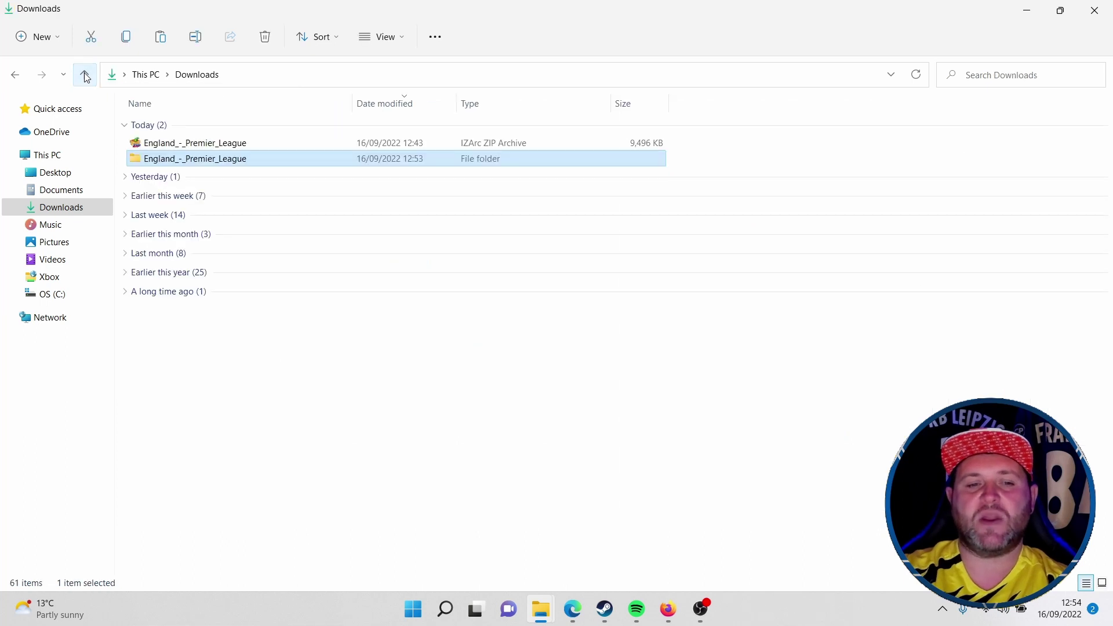
Copy the extracted England_-_Premier_League folder and check the Football Manager 2022 folder under Documents > Sports Interactive
right_click(241, 164)
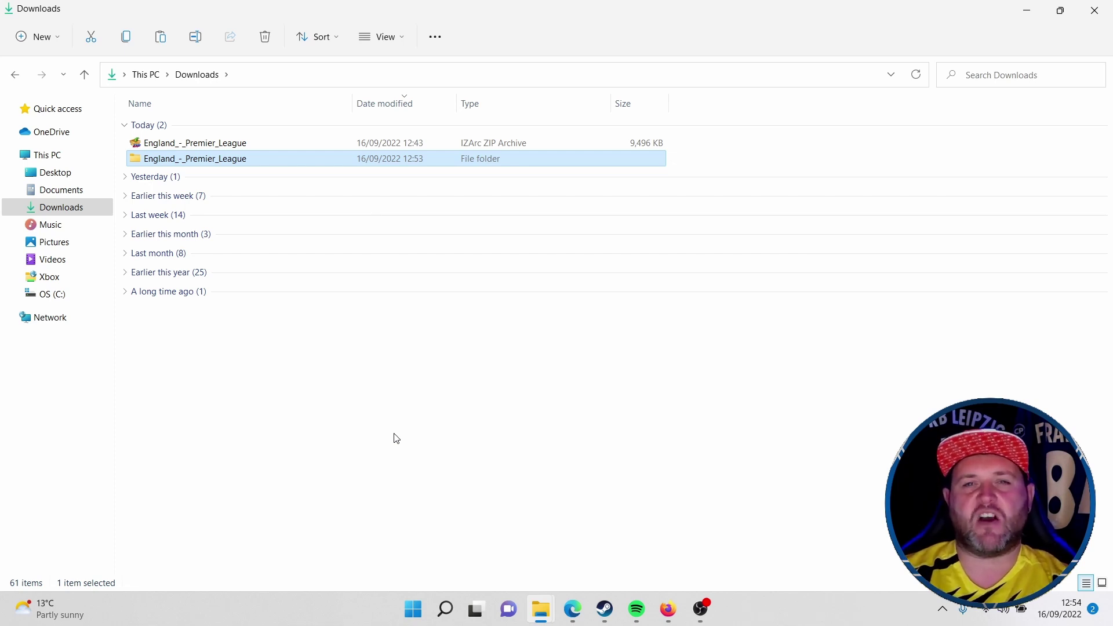
click(67, 196)
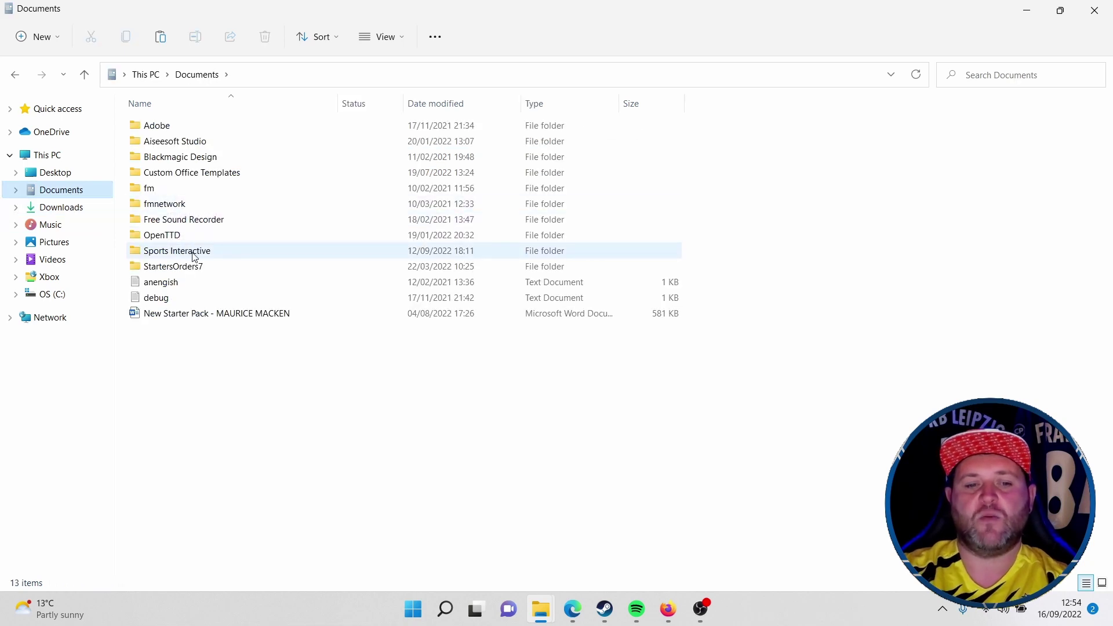
double_click(194, 253)
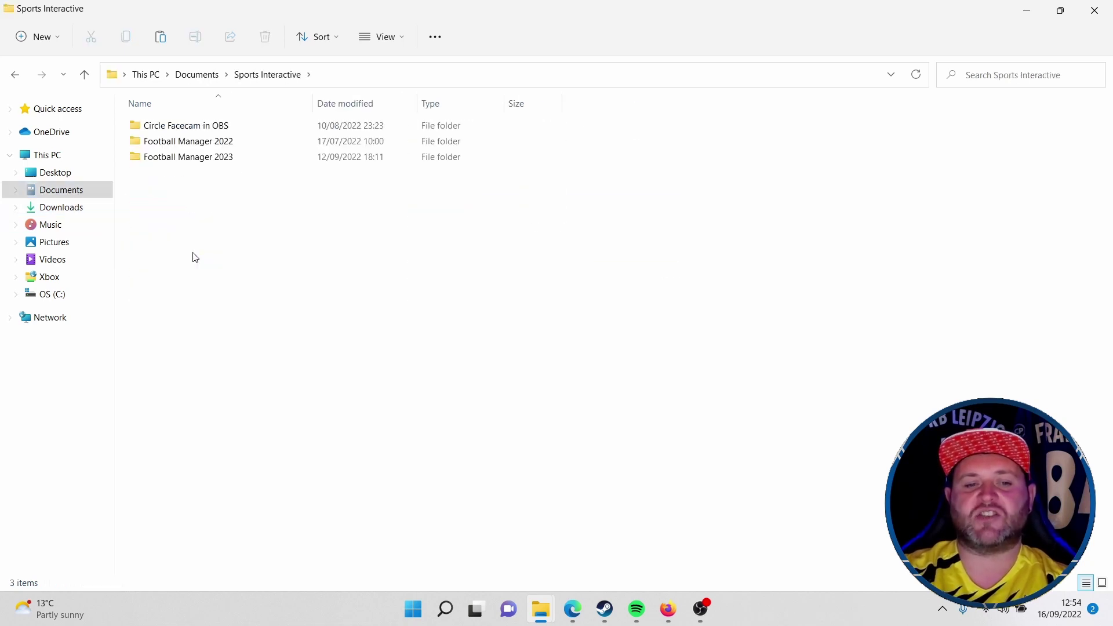
double_click(204, 147)
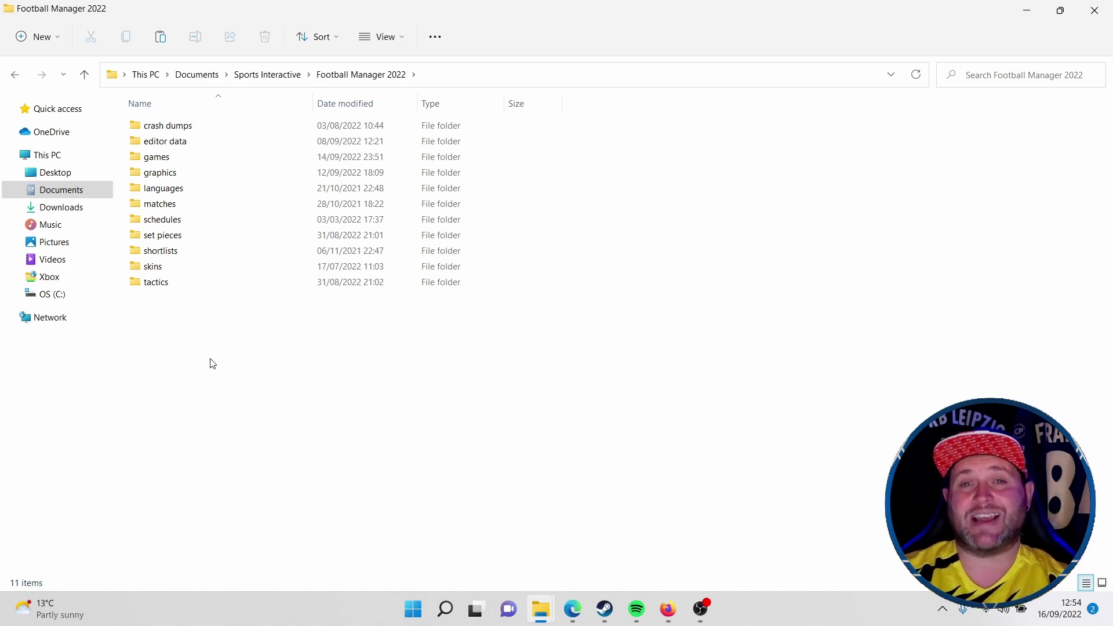
click(86, 74)
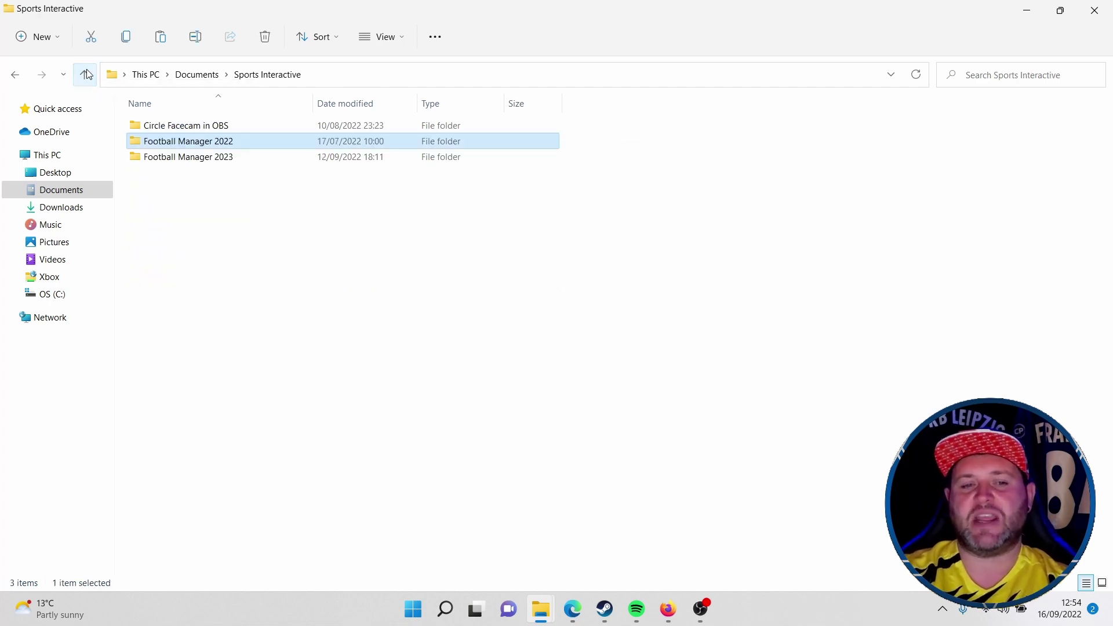
Open the kits folder inside the graphics folder of Football Manager 2023
click(208, 238)
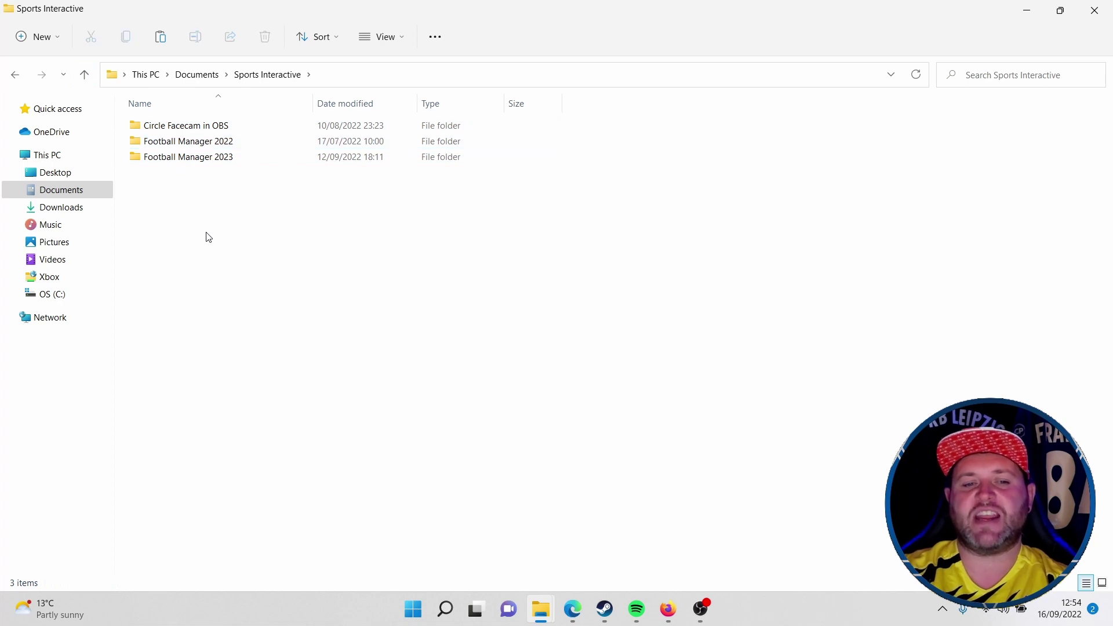
double_click(217, 162)
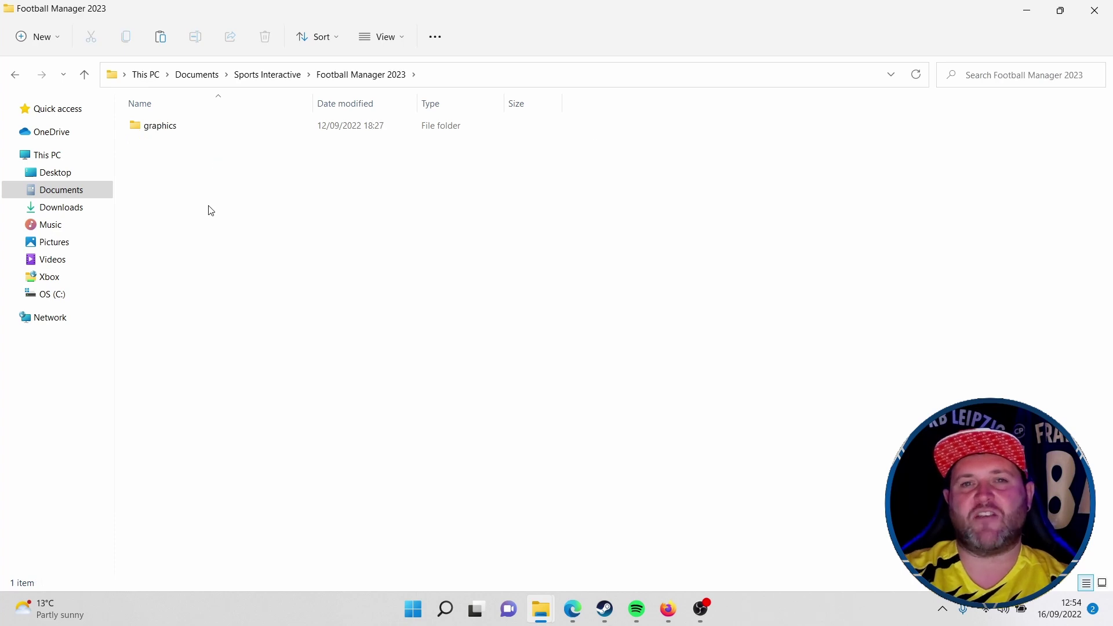
double_click(175, 134)
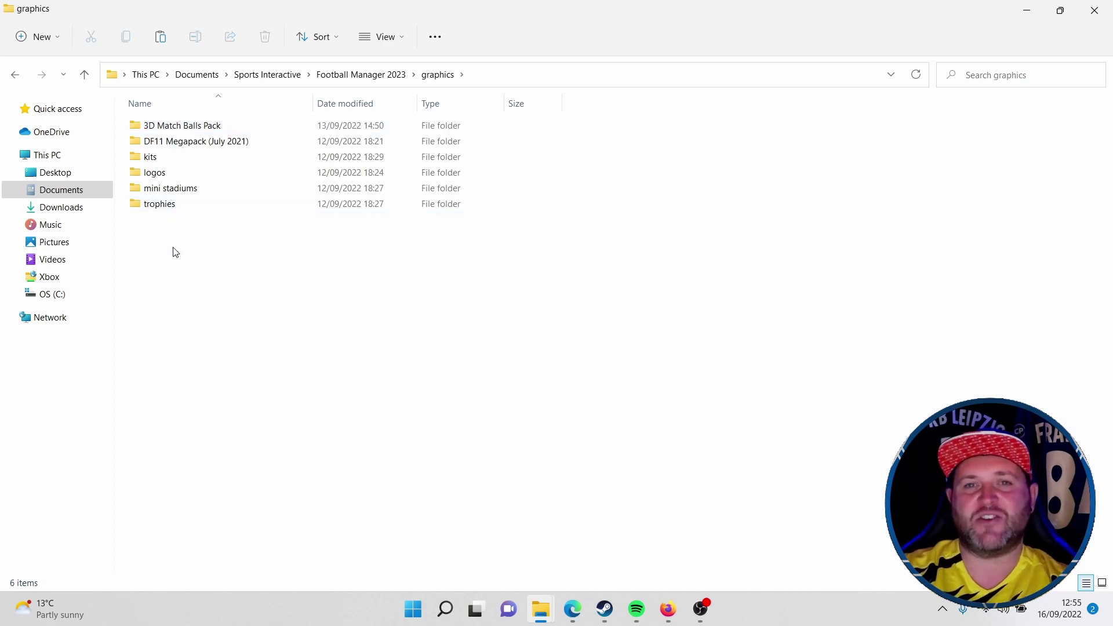
click(177, 162)
double_click(177, 163)
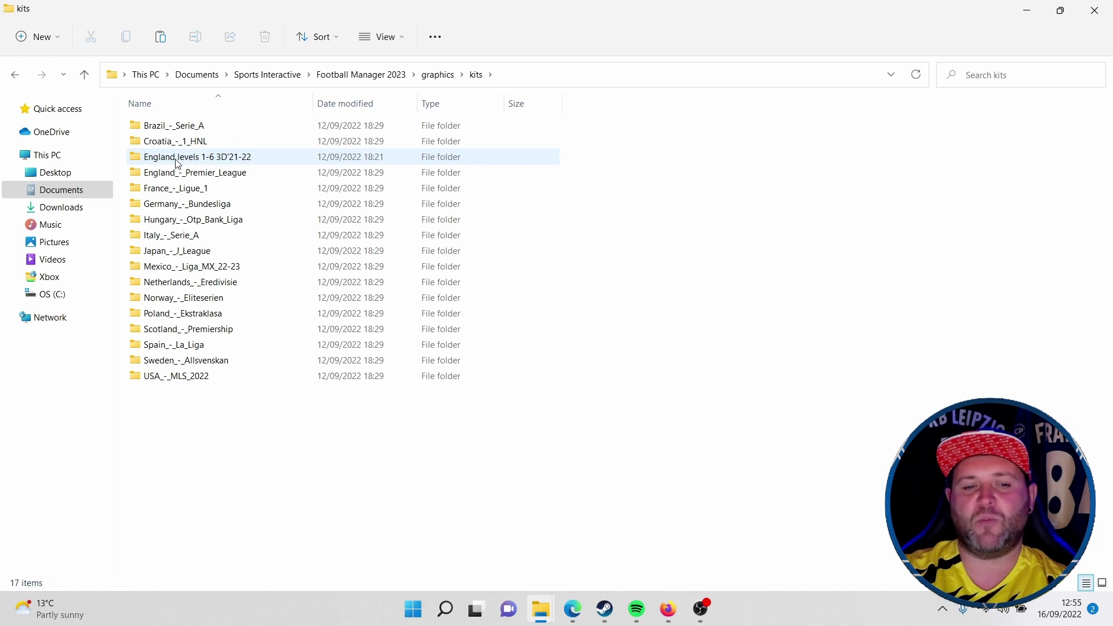
Try to paste the copied England_-_Premier_League folder into the kits folder, cancelling instead of replacing or skipping files
right_click(266, 494)
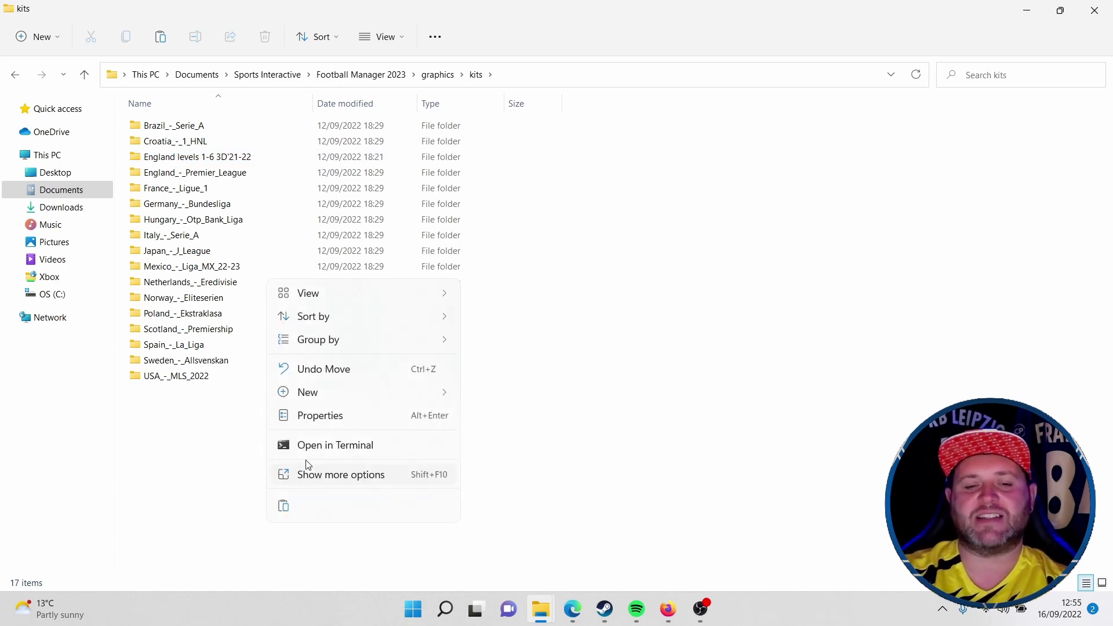
click(284, 506)
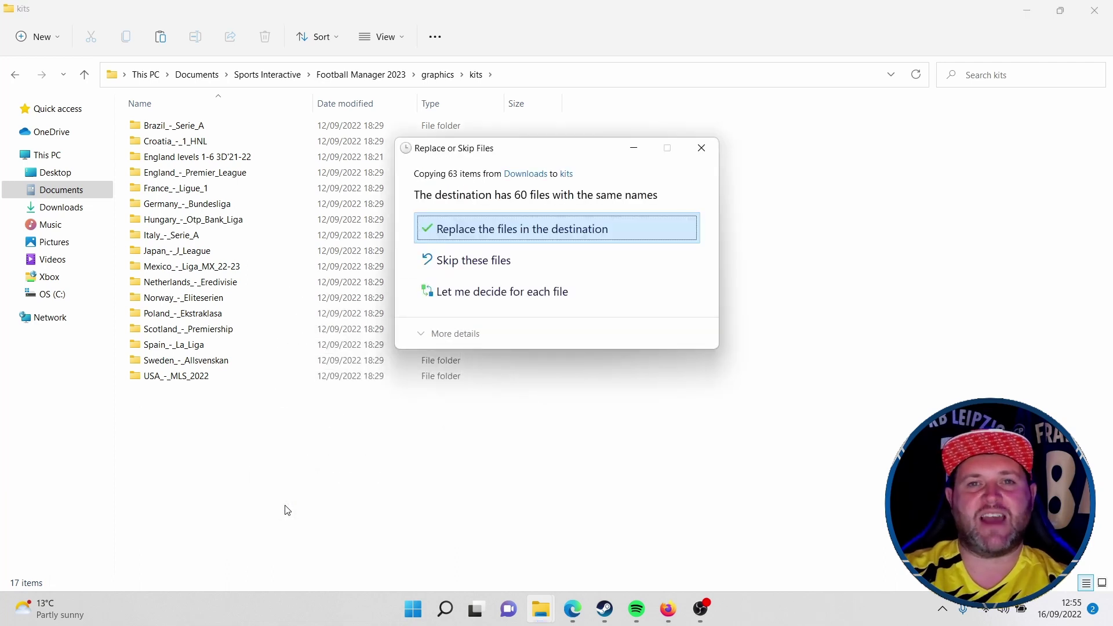
click(711, 149)
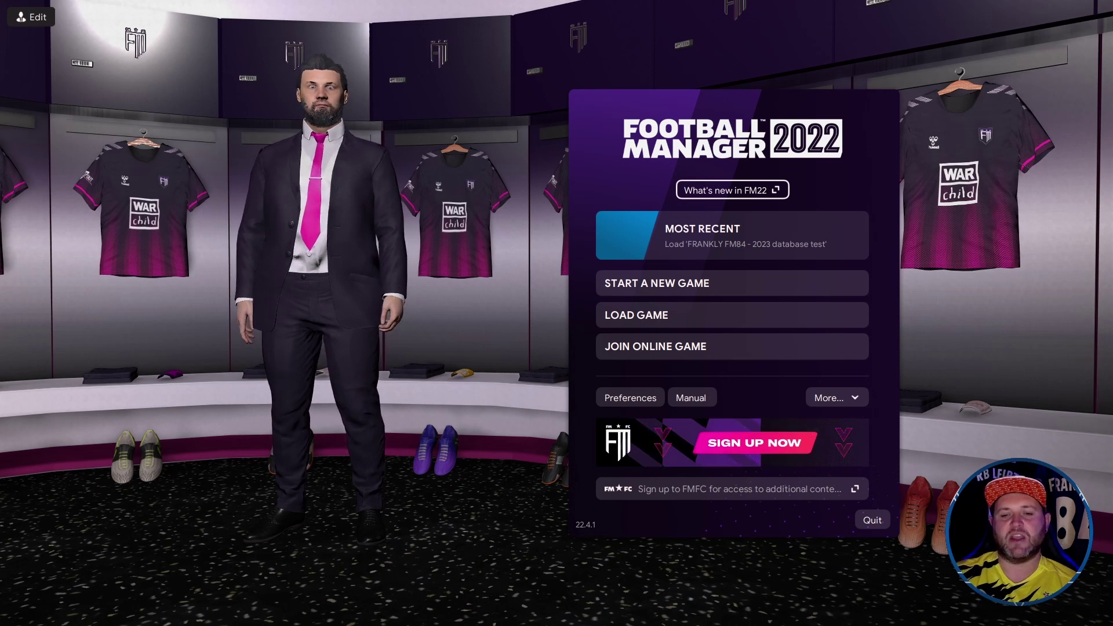
Switch to Football Manager 2022 and show the Interface category of its advanced preferences
click(625, 399)
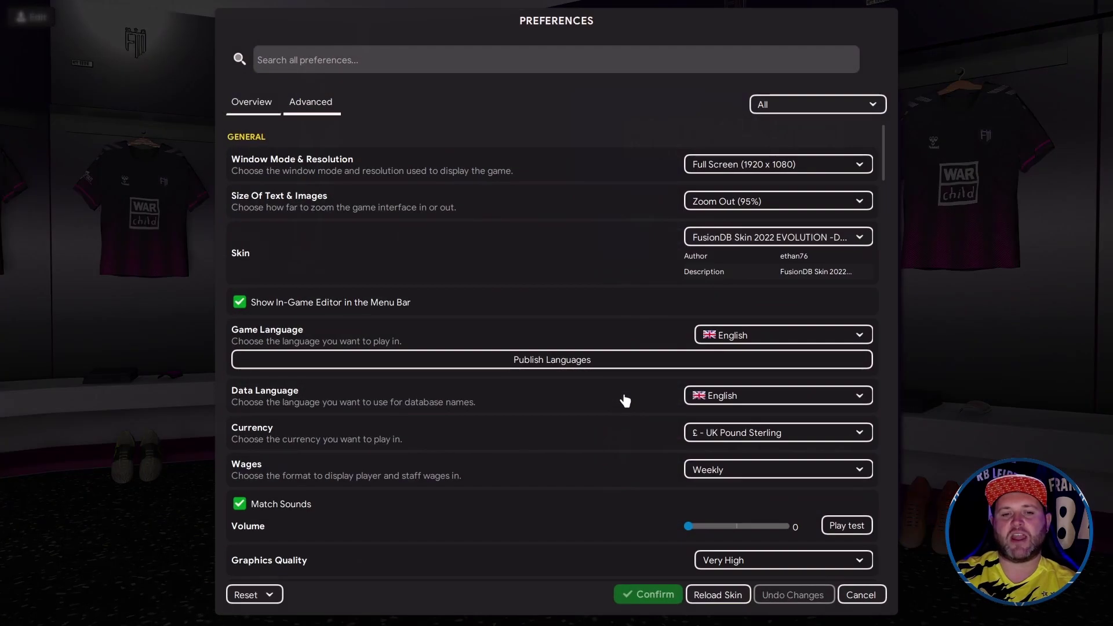
click(852, 107)
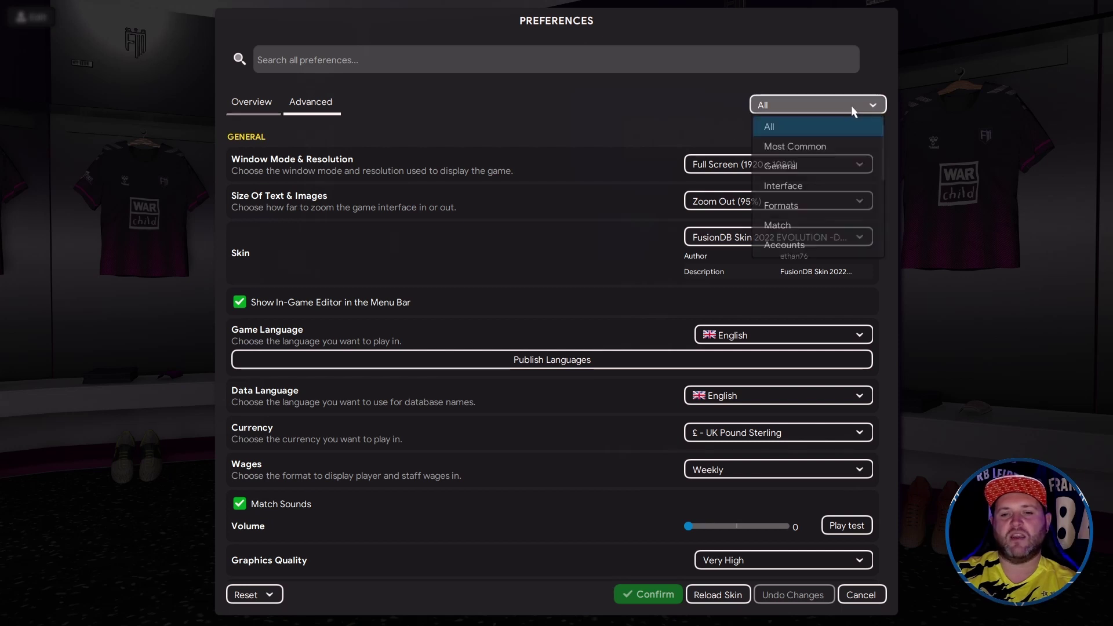
click(836, 188)
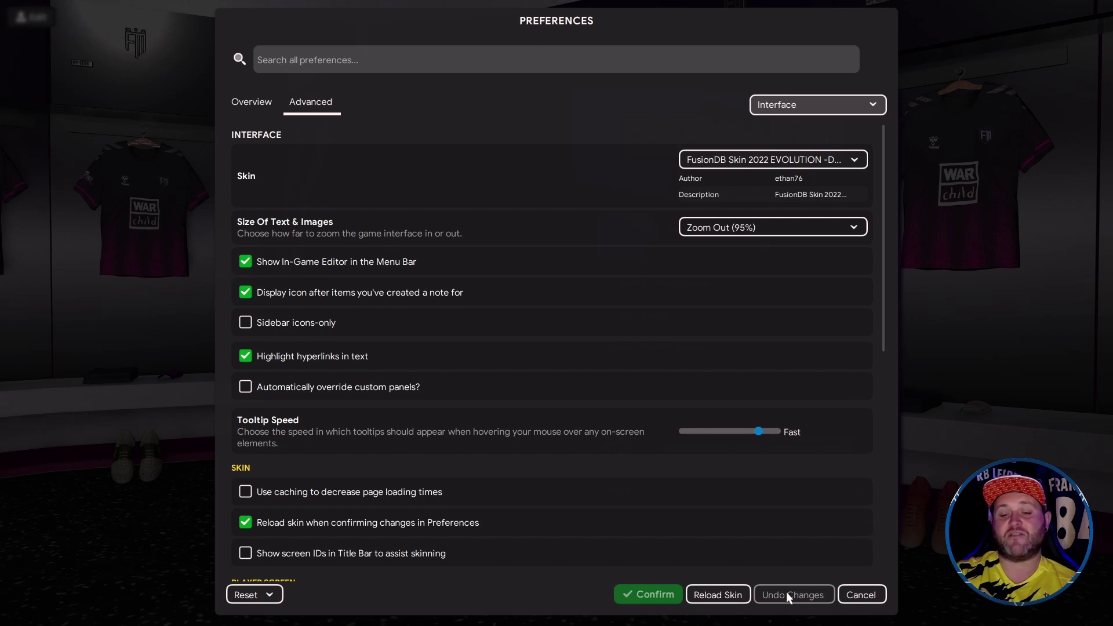
Reload the skin from the Interface preferences to load the added kit graphics
click(719, 595)
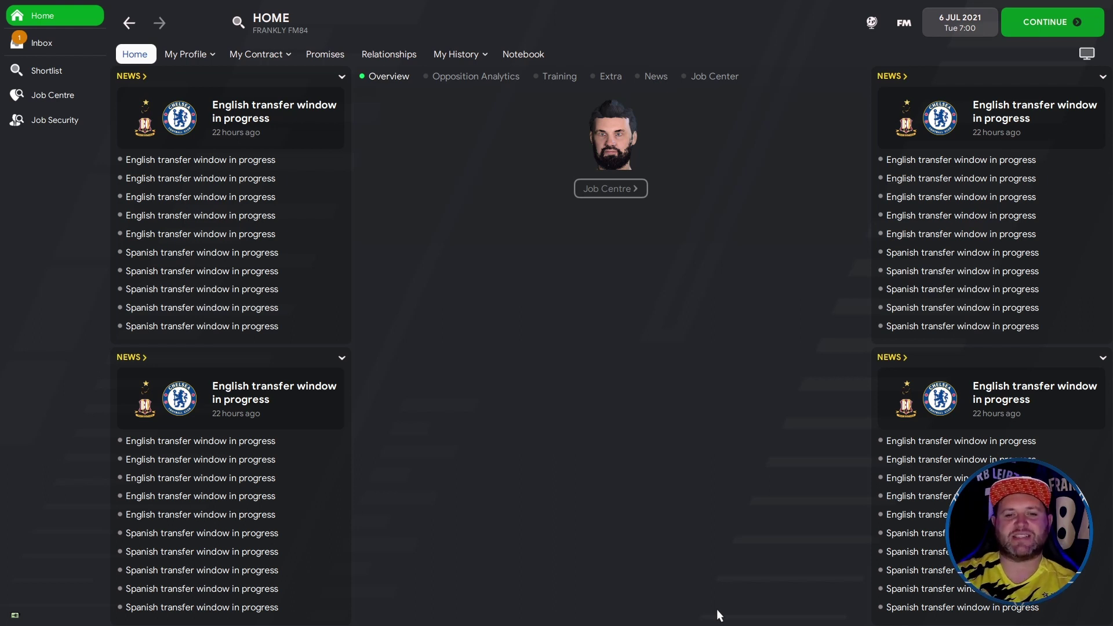
Search for Chelsea and Liverpool in turn and open each club's overview to check its home, away and third kits
click(428, 14)
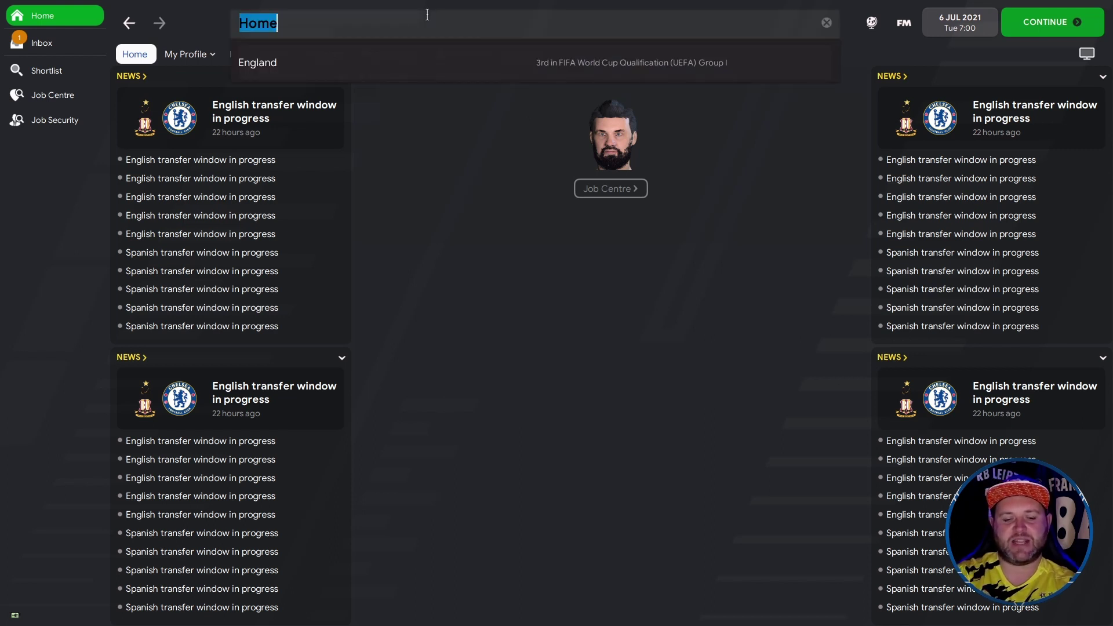
text(CHELSEA)
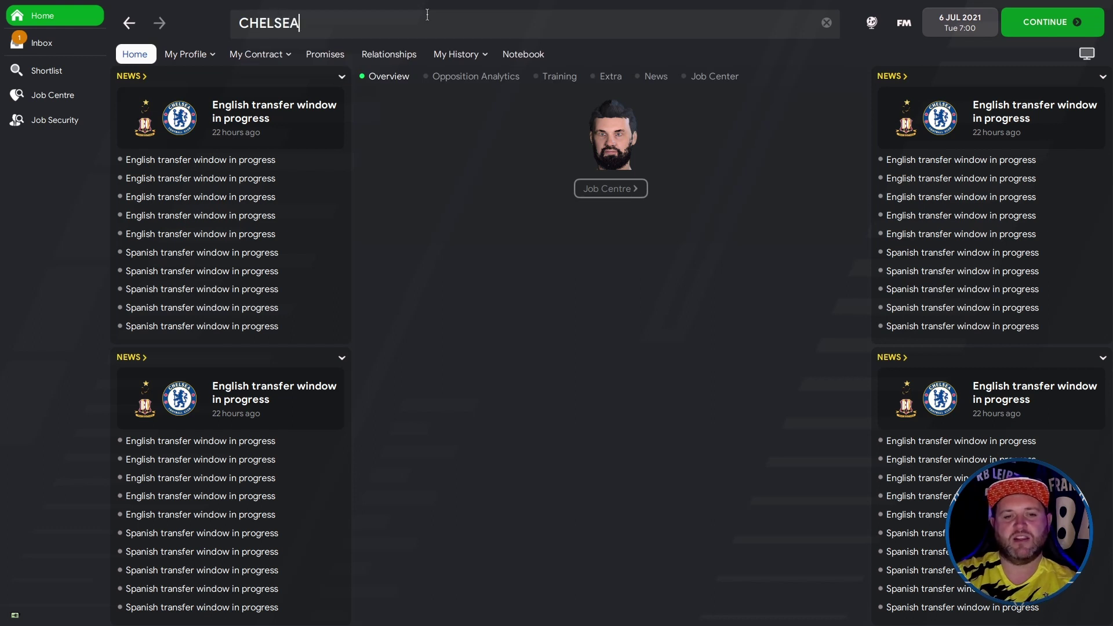
click(266, 70)
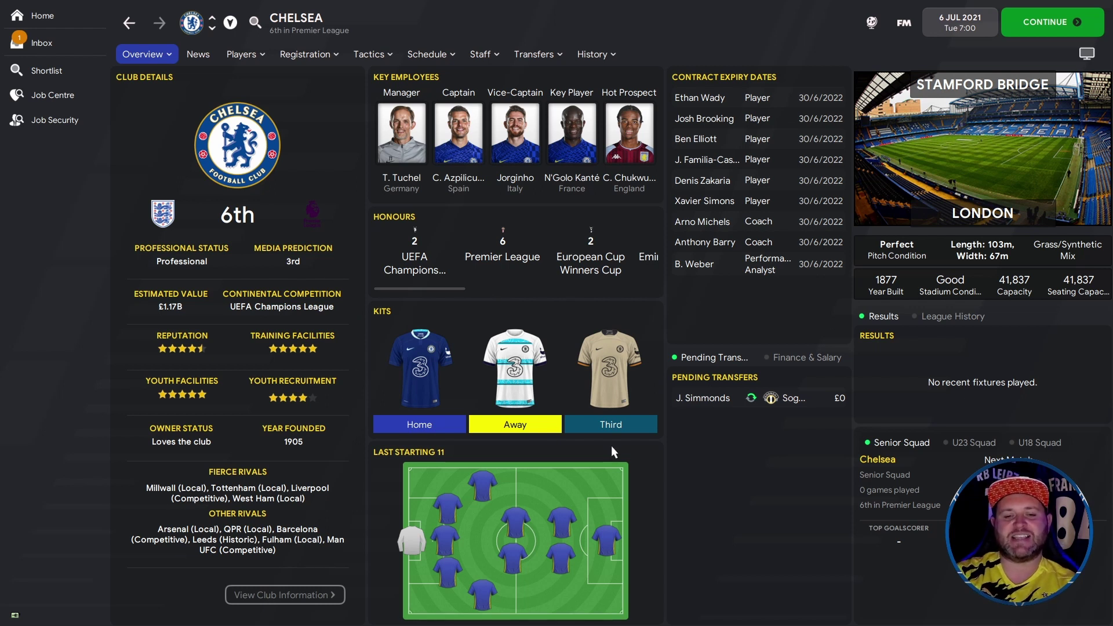
click(418, 21)
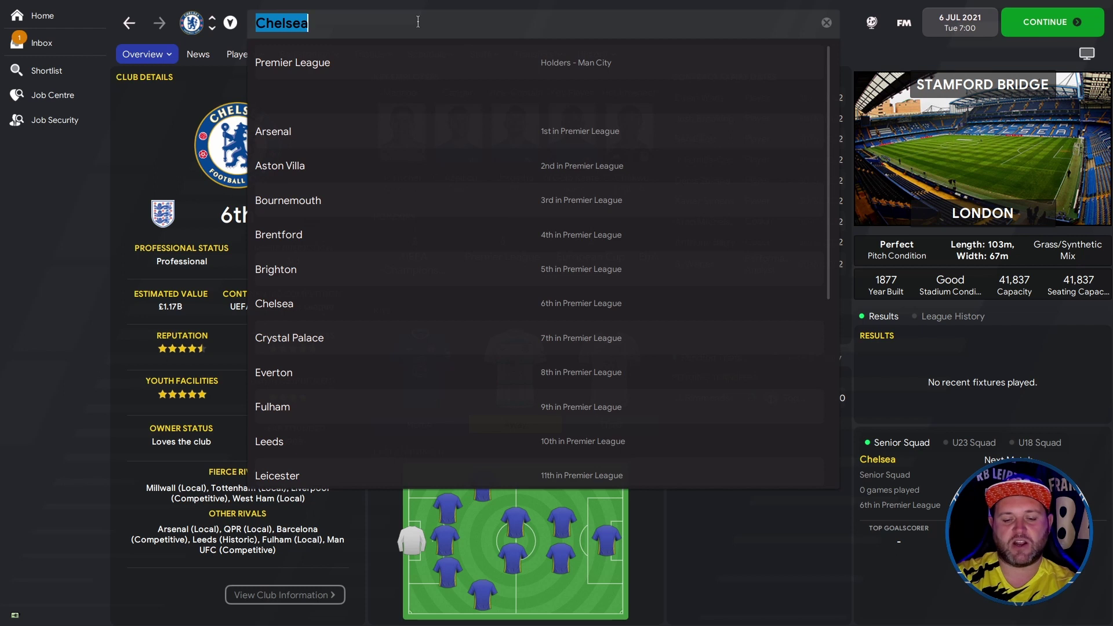
text(LIVERPOO)
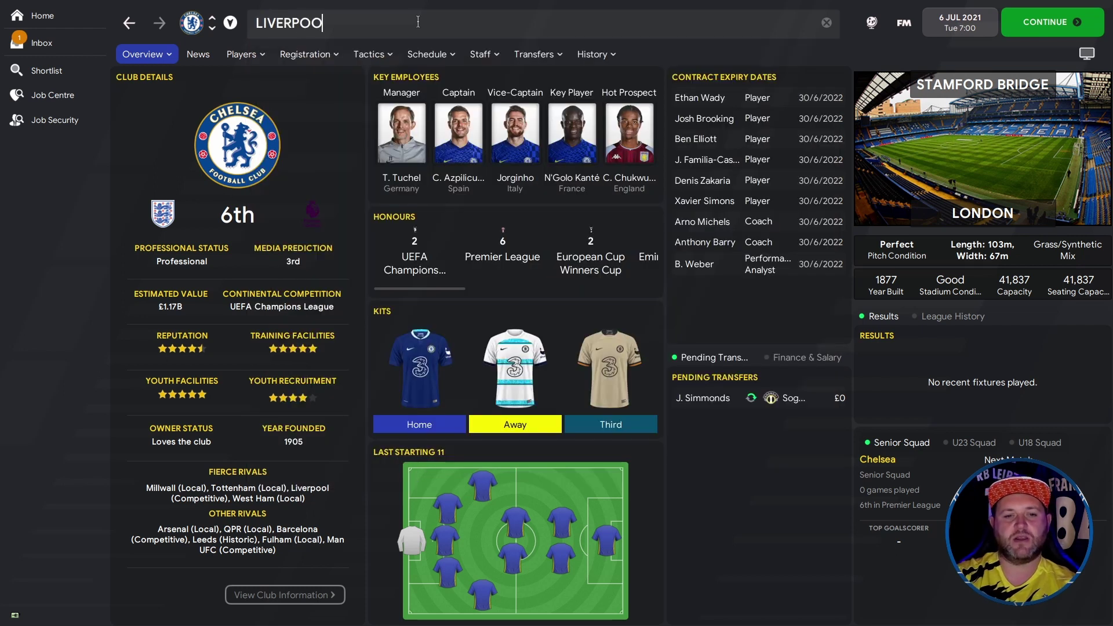
click(267, 62)
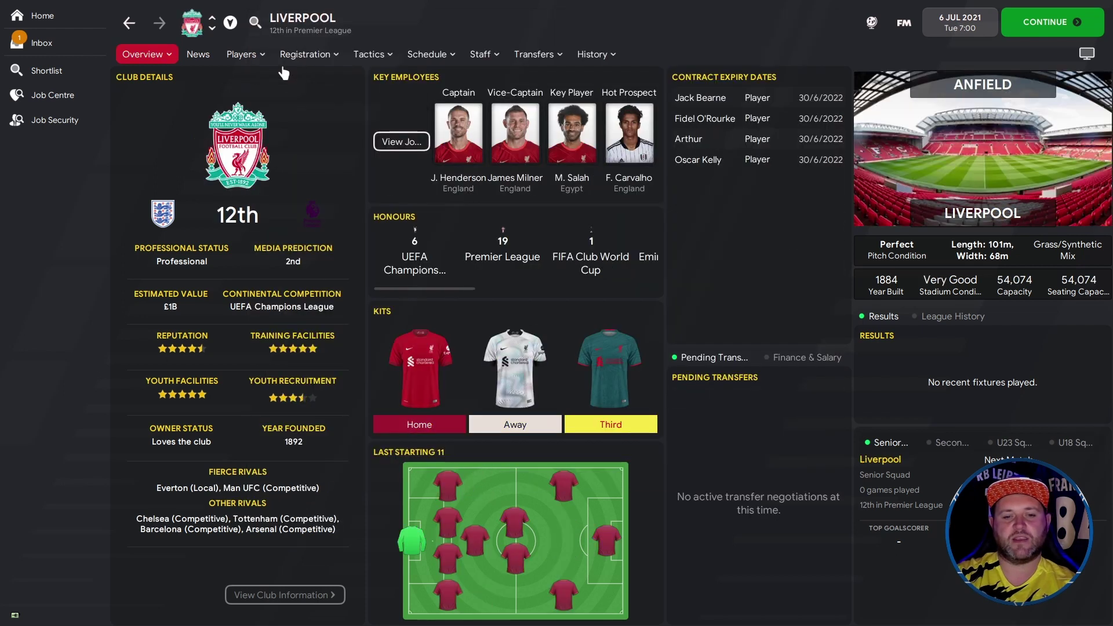
Look up the Spanish clubs Barcelona and Valencia and view the kits on their club overviews
click(388, 16)
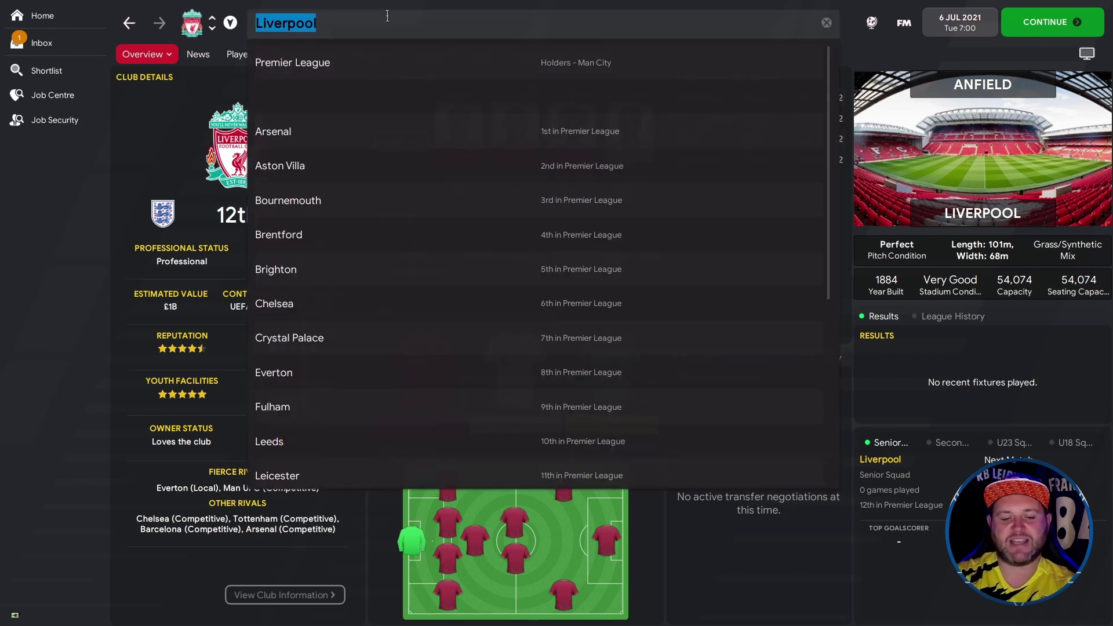
text(BARCEL)
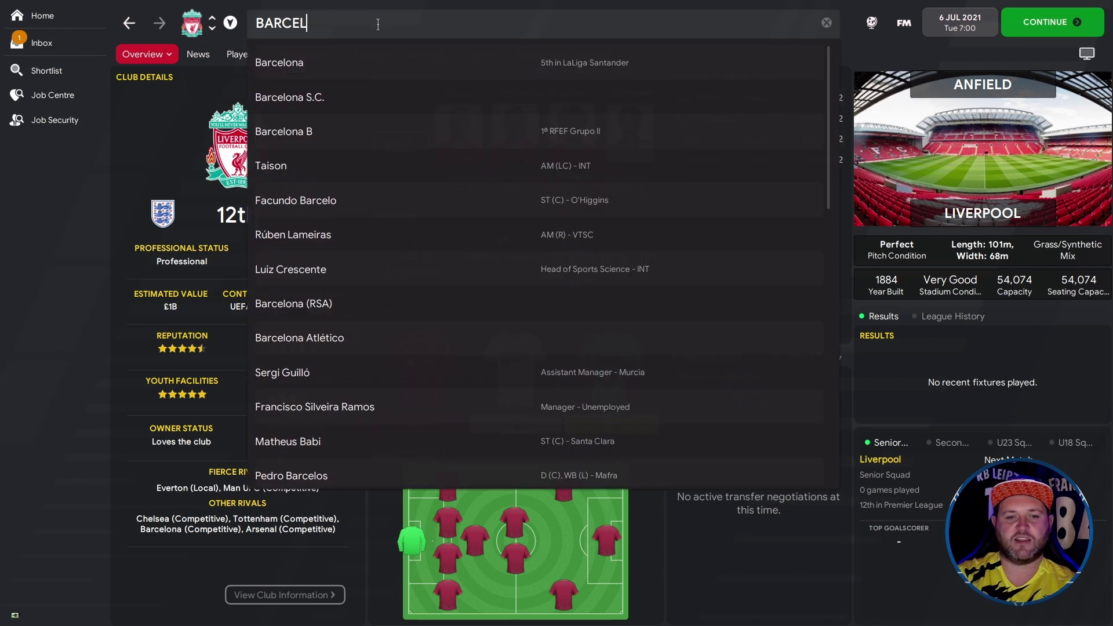
click(283, 65)
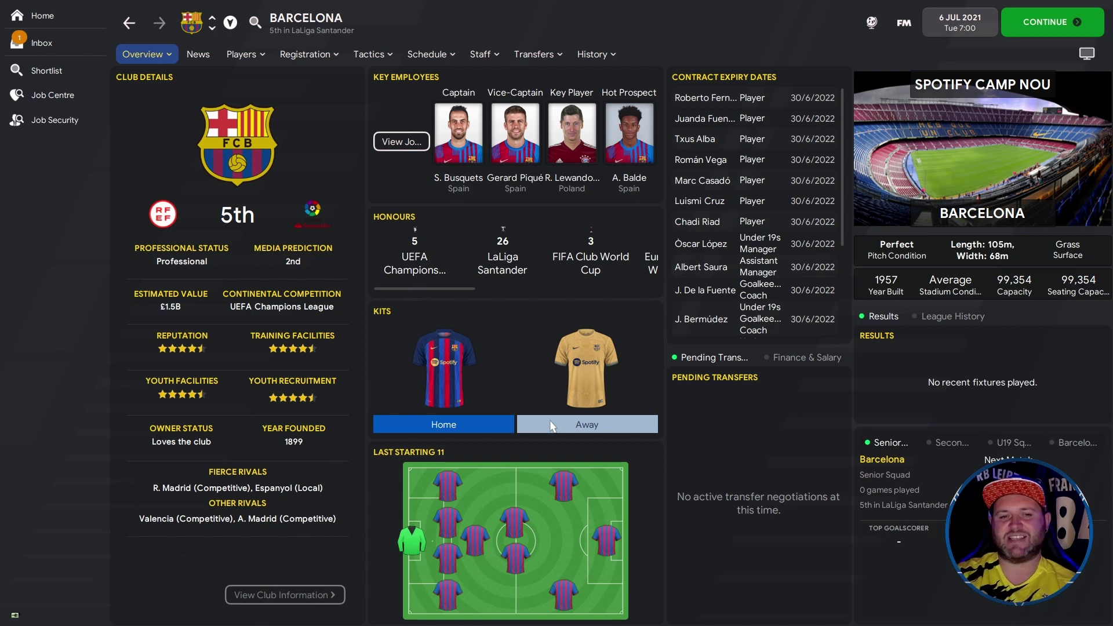
click(401, 20)
text(VALENCIA)
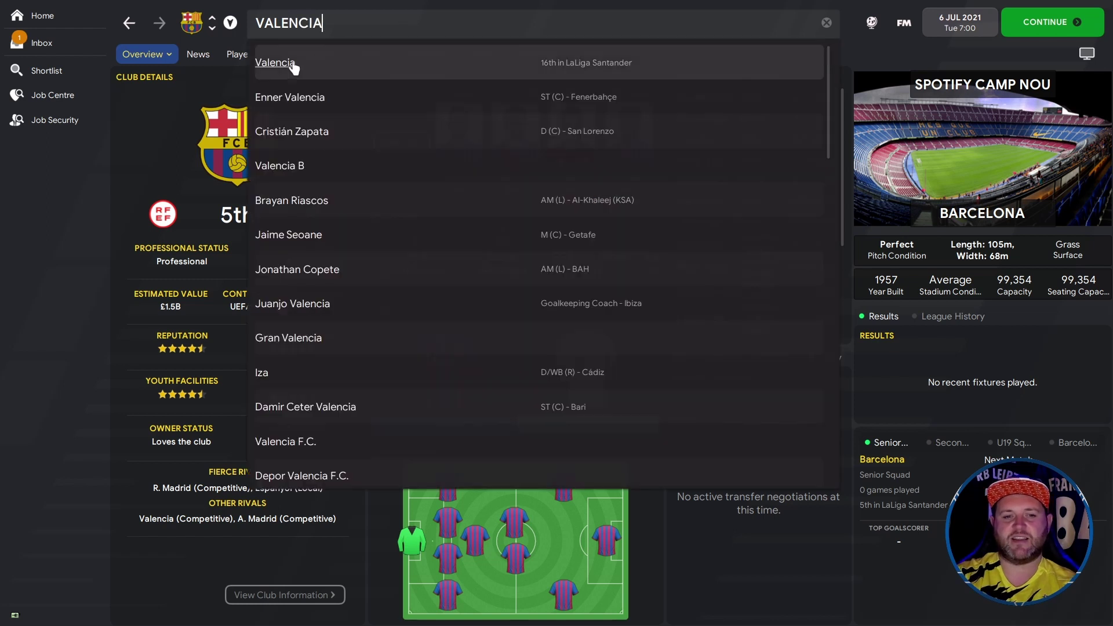
click(290, 69)
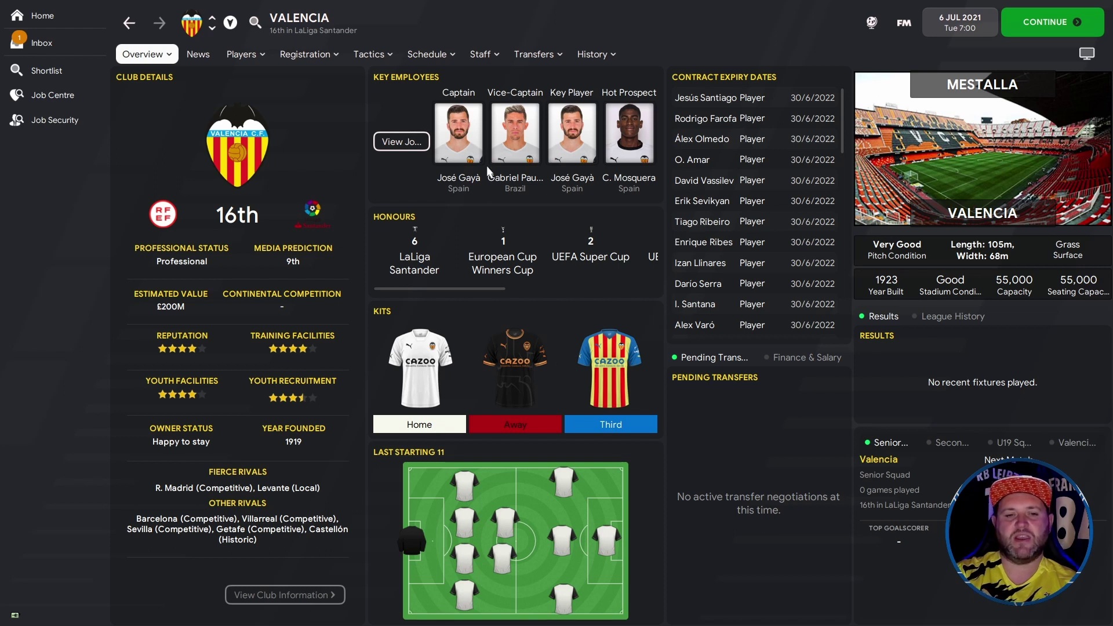
Find Olympique Lyonnais and AC Milan through the search and inspect the kits on their overview pages
click(412, 16)
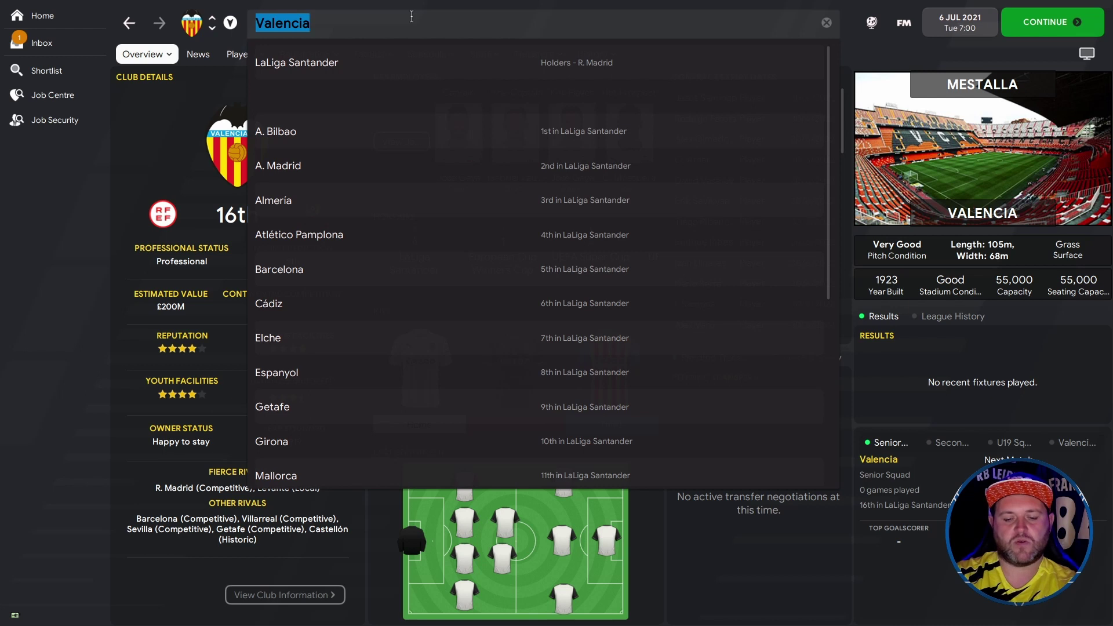
text(LYON)
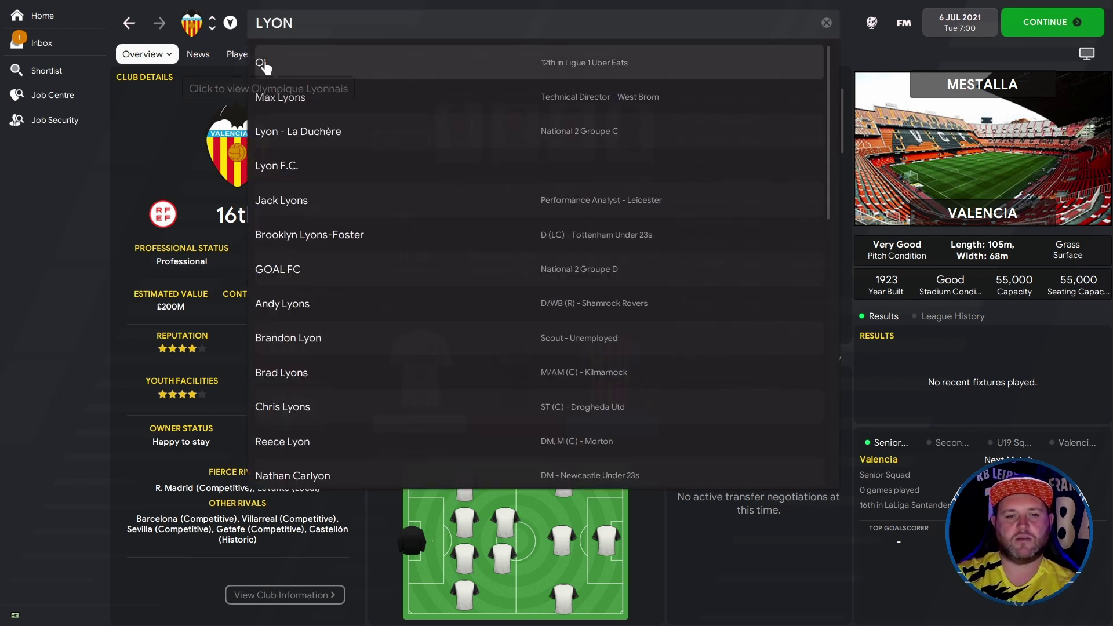
click(264, 64)
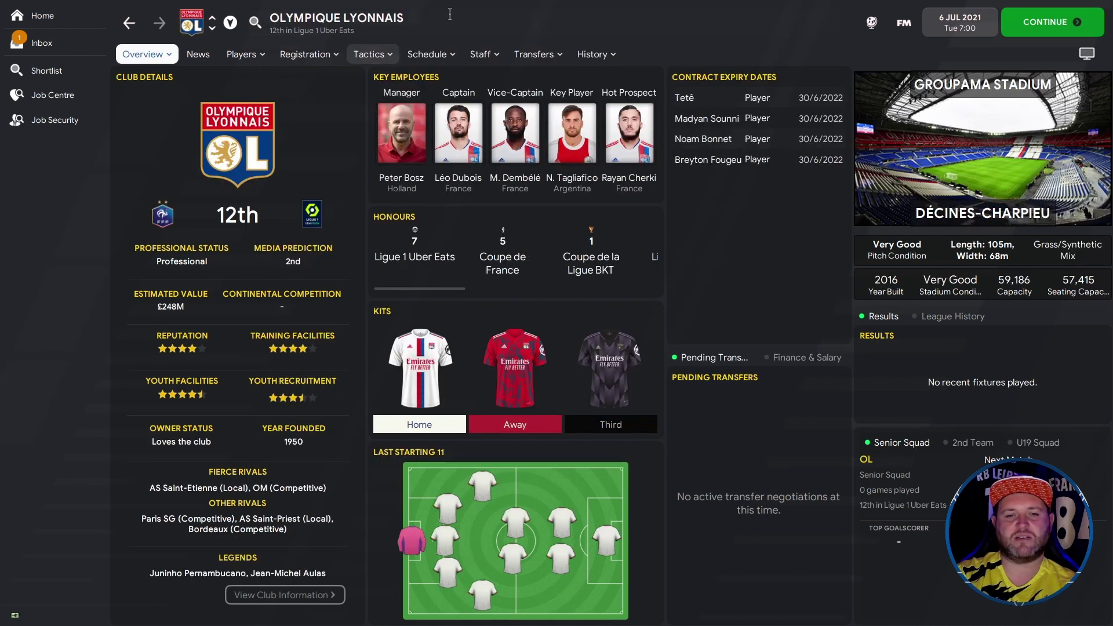
click(450, 14)
text(AC MIL)
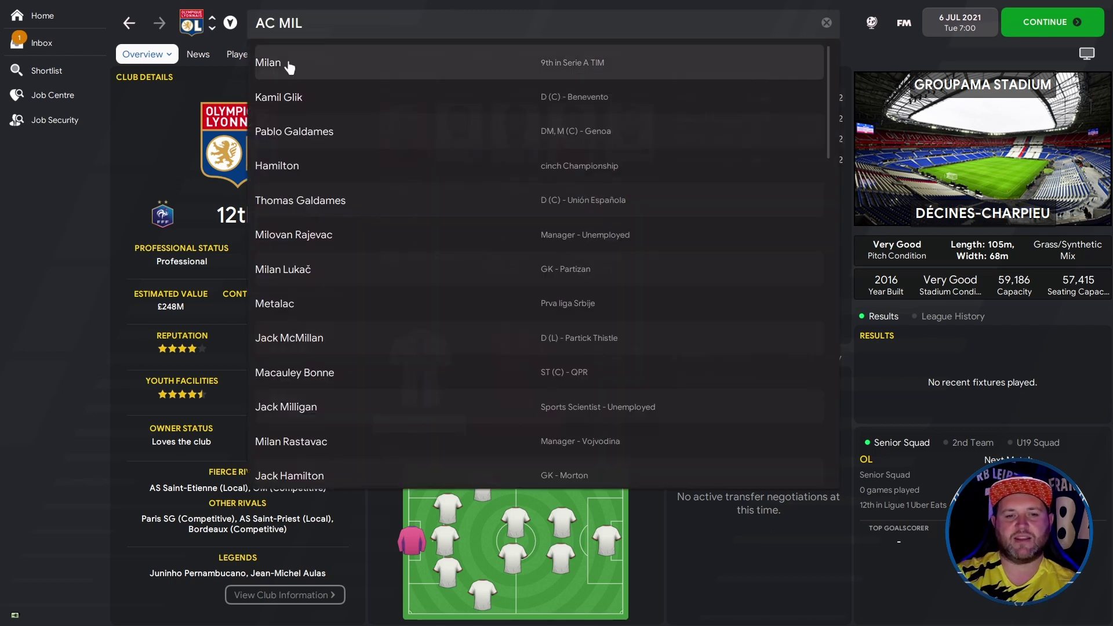
click(270, 67)
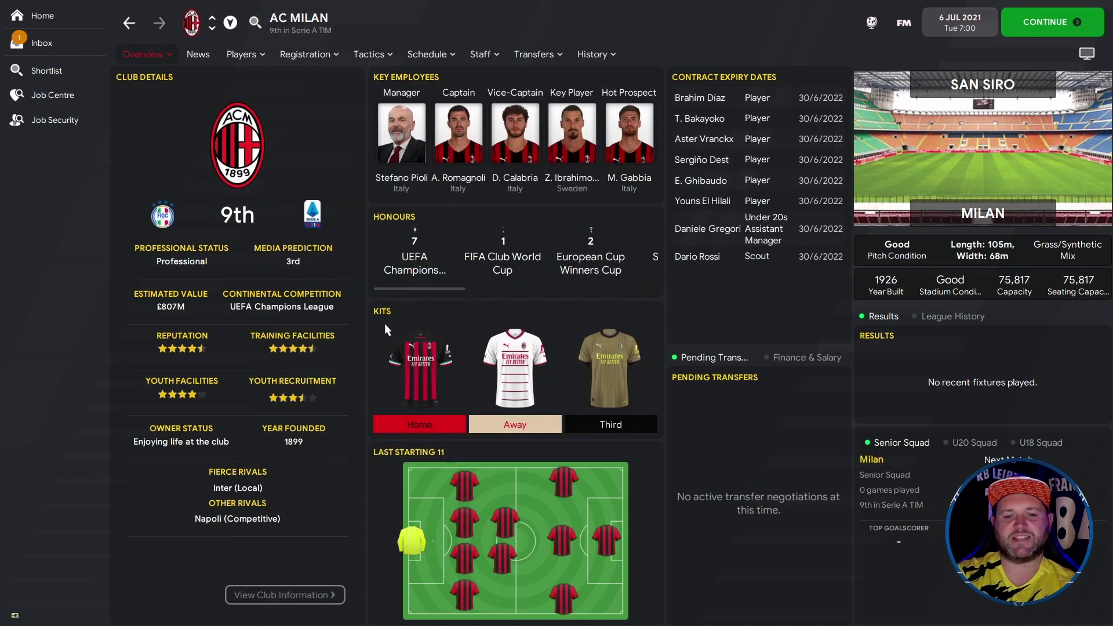